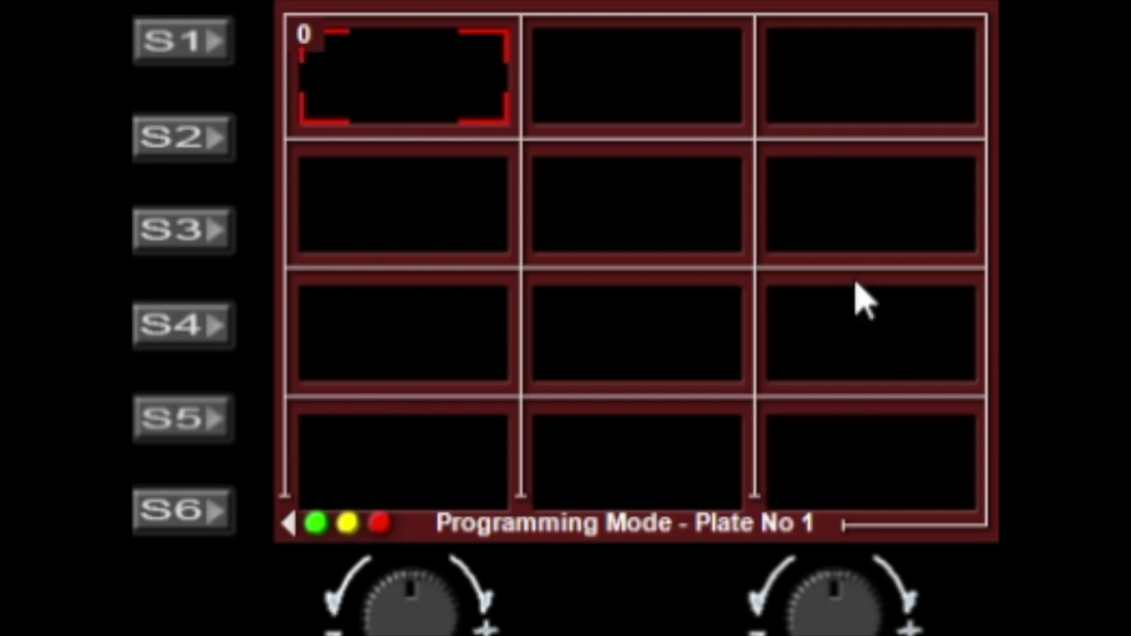
Step: Look through the setup menu's Version & Info, Edit Plates and Edit Warnings pages, ending in plate programming mode
left_click(168, 235)
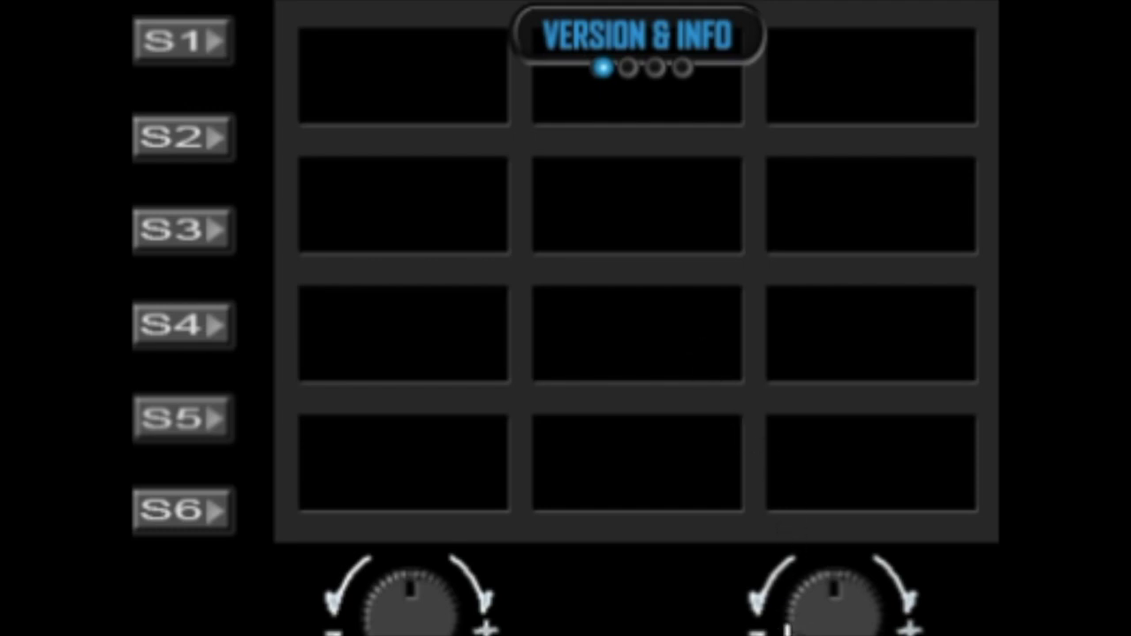
left_click(424, 619)
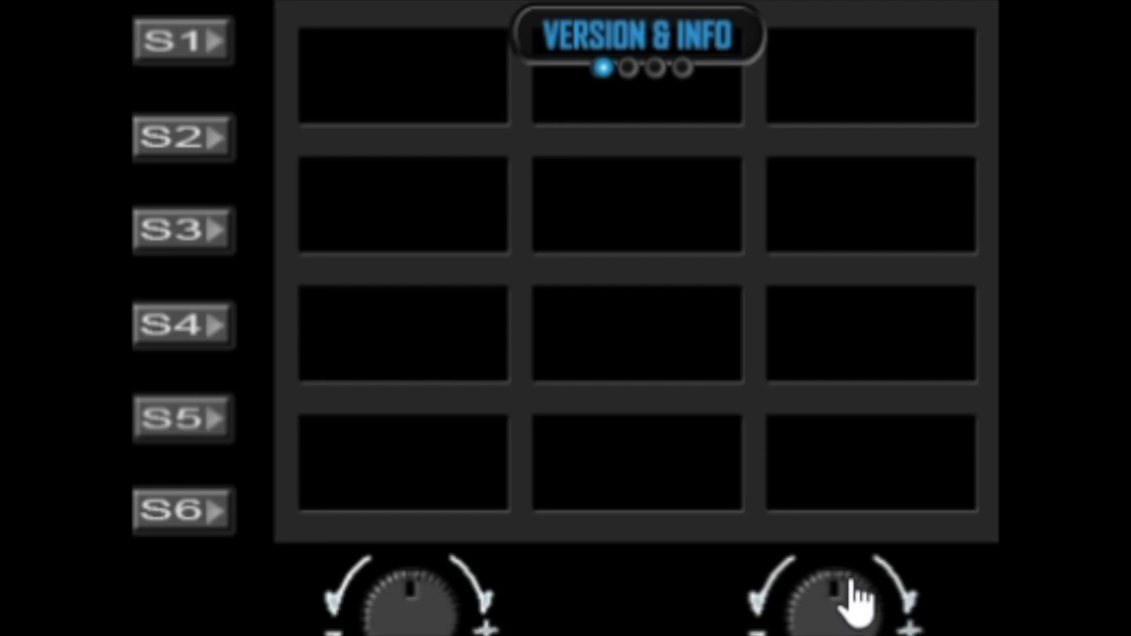
left_click(851, 586)
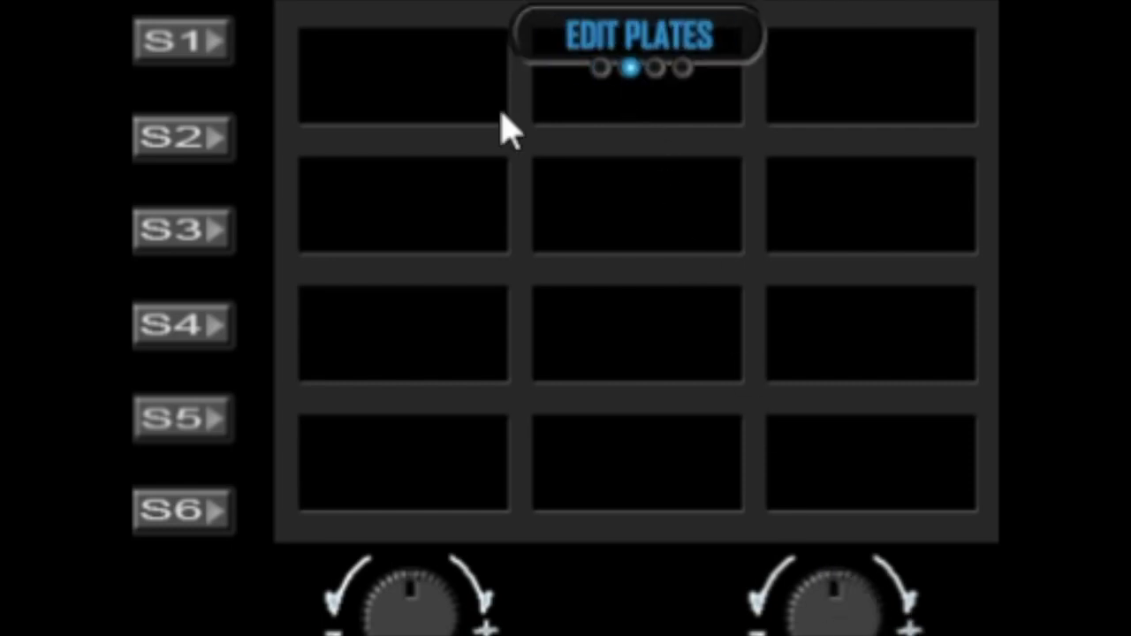
left_click(848, 619)
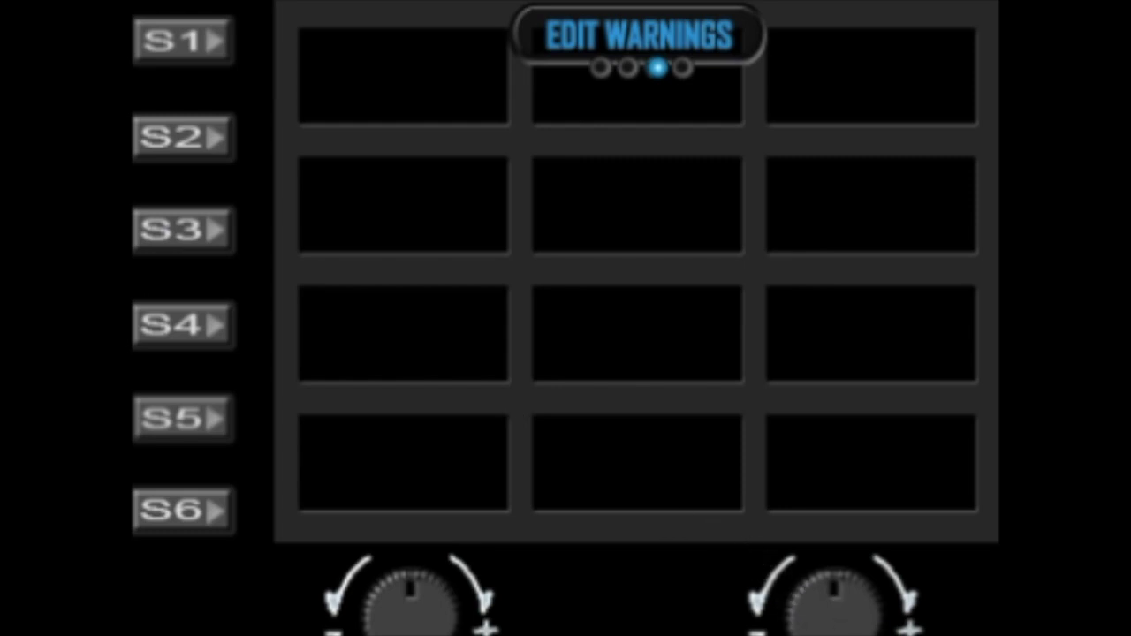
scroll(864, 623, "down", 1)
scroll(840, 601, "up", 1)
scroll(858, 613, "up", 1)
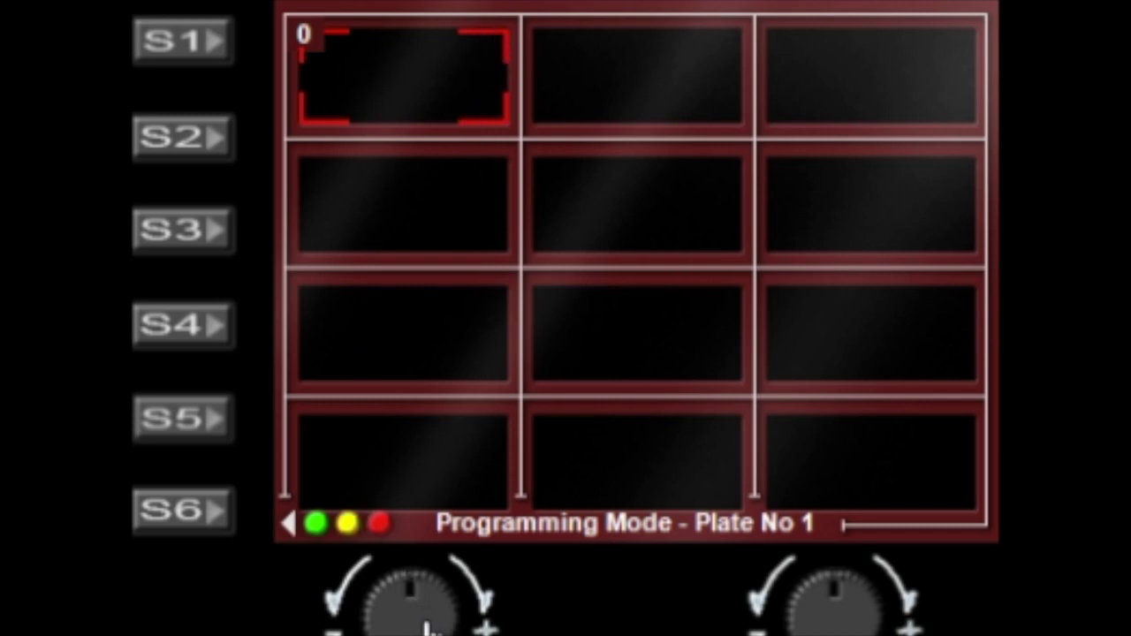
Step: Cycle the plate selection around the grid and return to plate 1
scroll(427, 625, "up", 11)
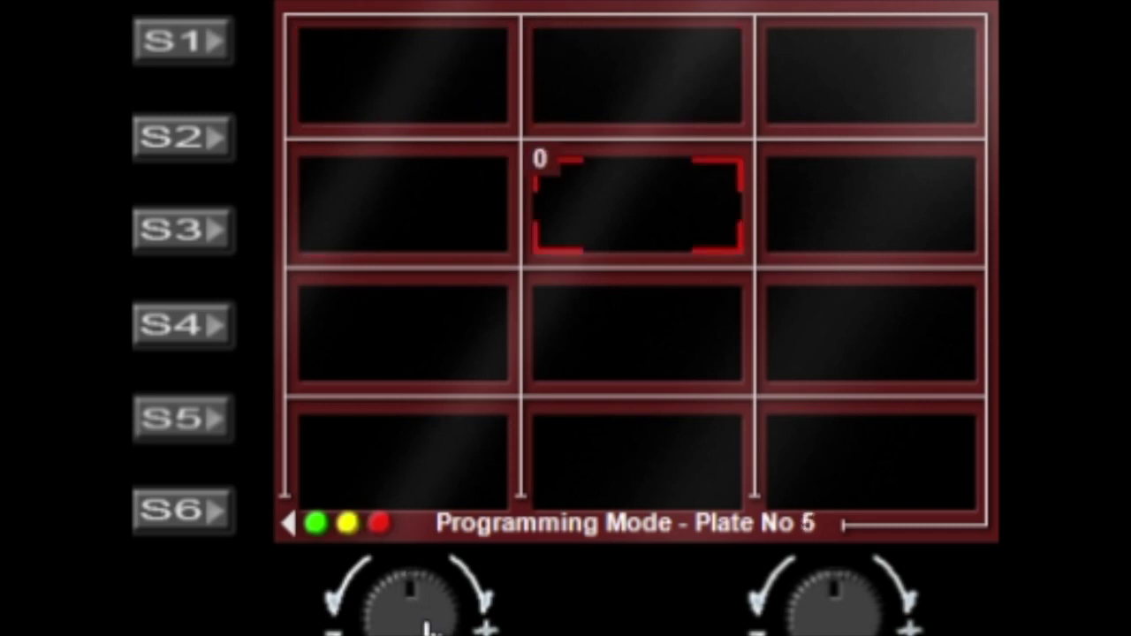
scroll(427, 626, "down", 8)
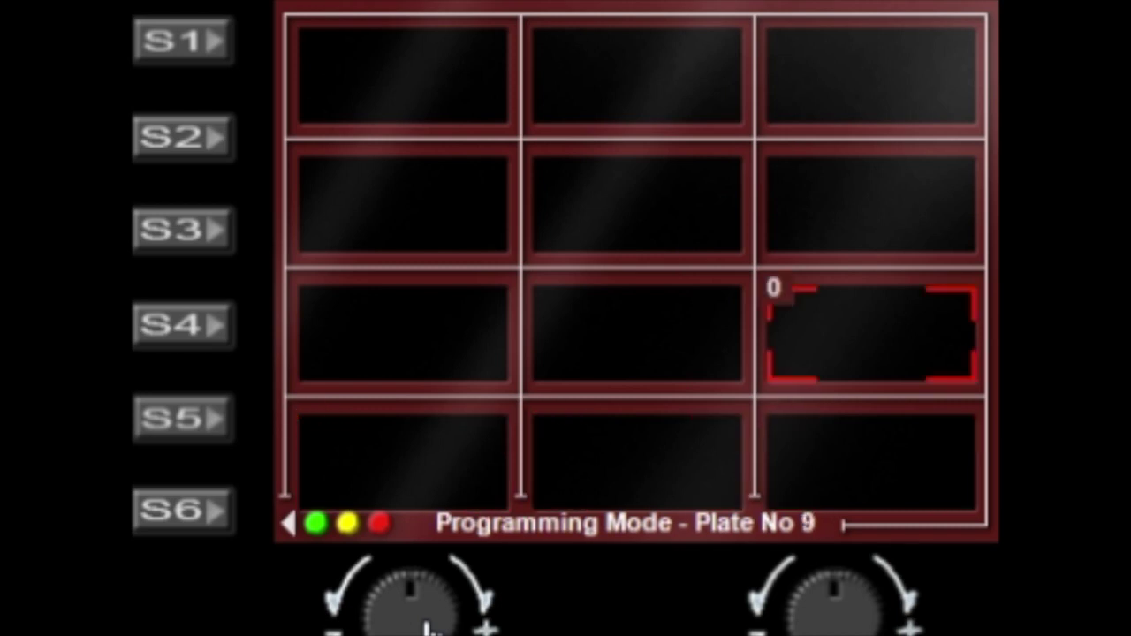
scroll(427, 626, "down", 3)
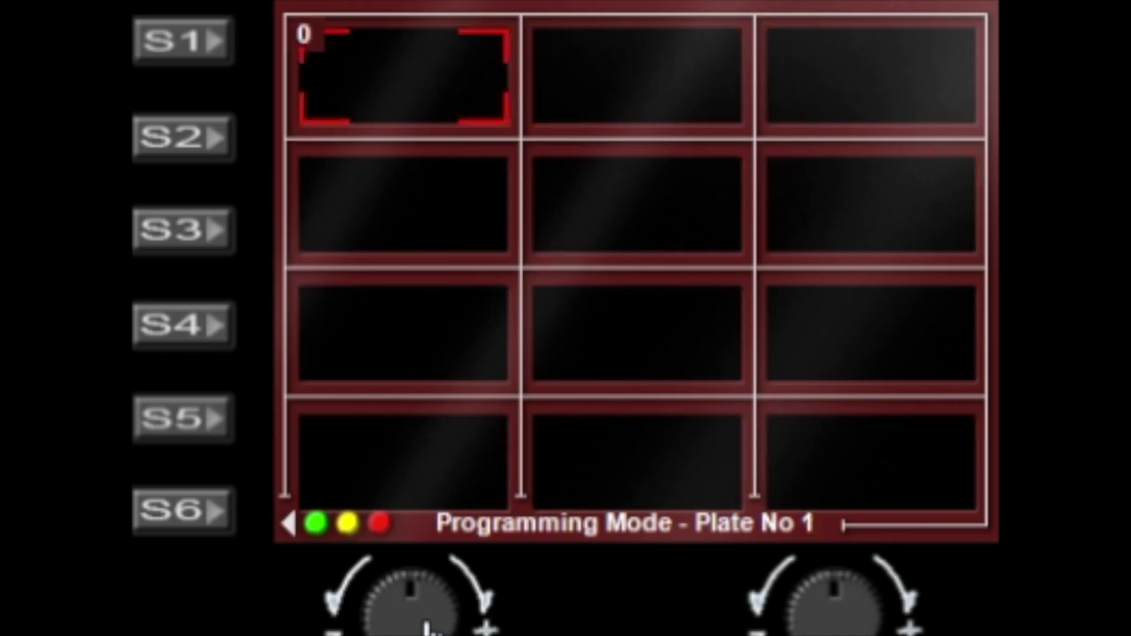
Step: Assign the GEAR UP legend, number 26, to plate 1
scroll(856, 618, "up", 6)
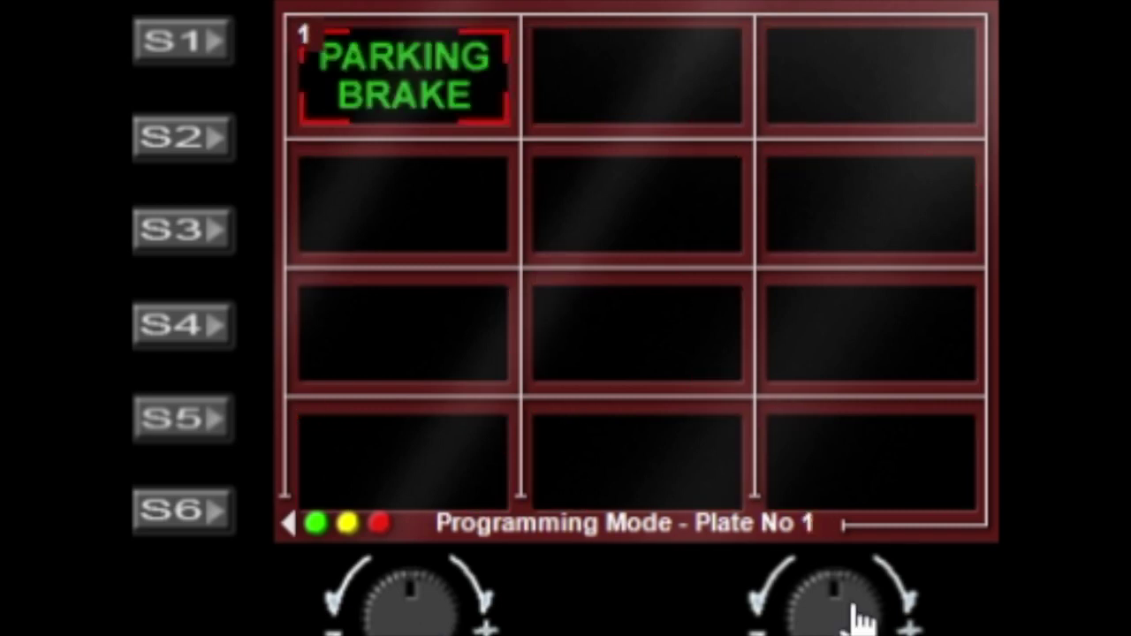
scroll(856, 619, "up", 3)
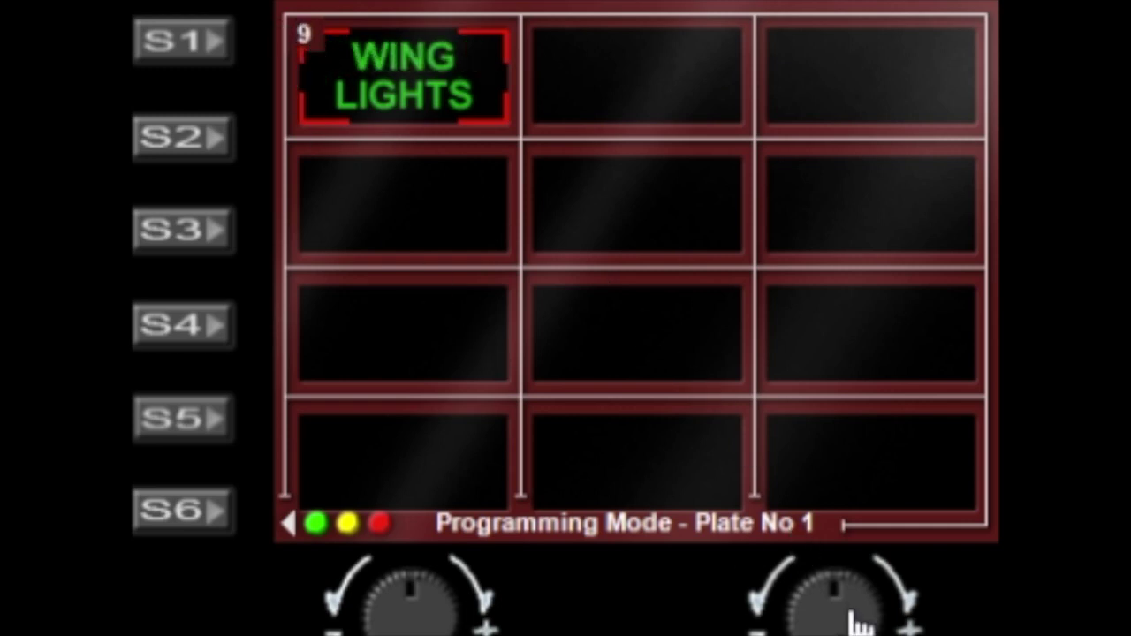
scroll(855, 619, "up", 16)
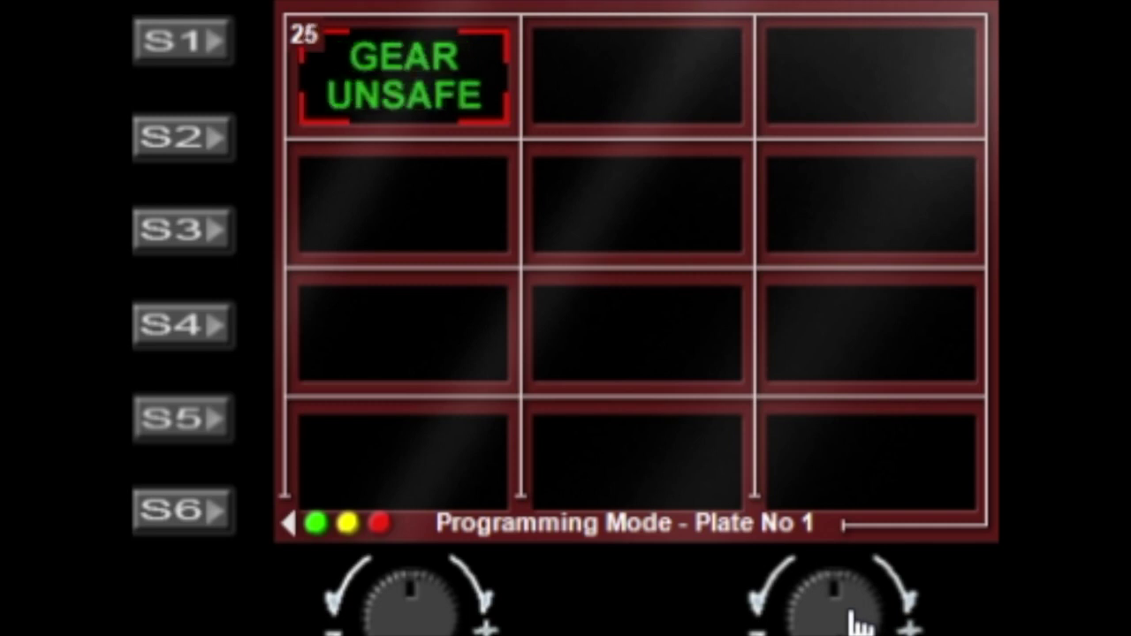
scroll(856, 621, "up", 1)
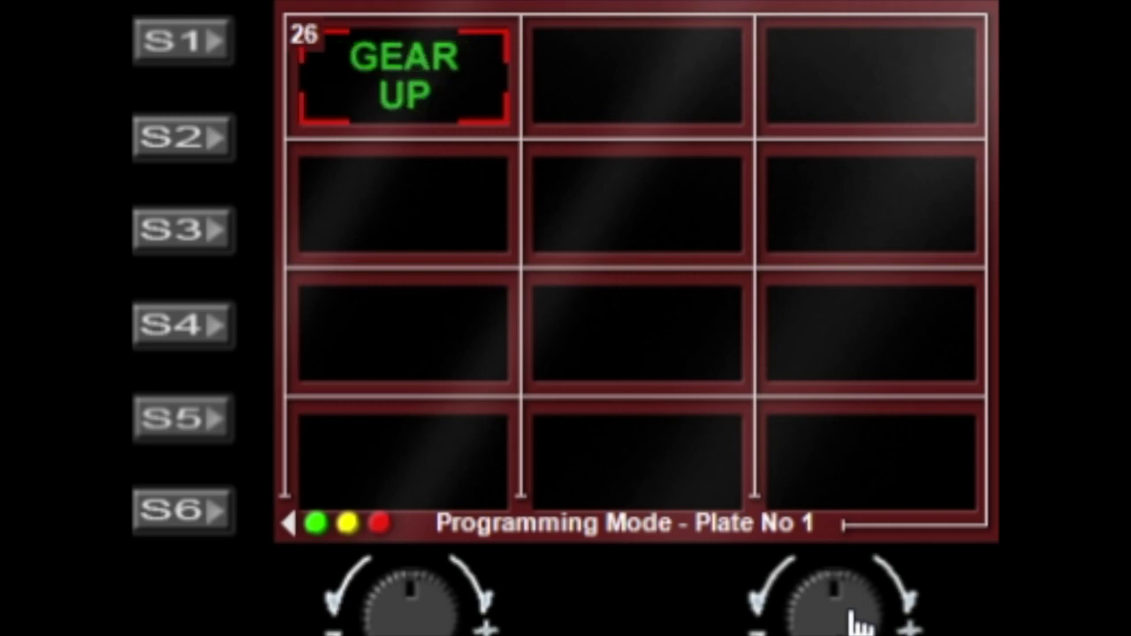
Step: Select plate 4 and assign it the GEAR UNSAFE legend, number 25
scroll(443, 611, "up", 3)
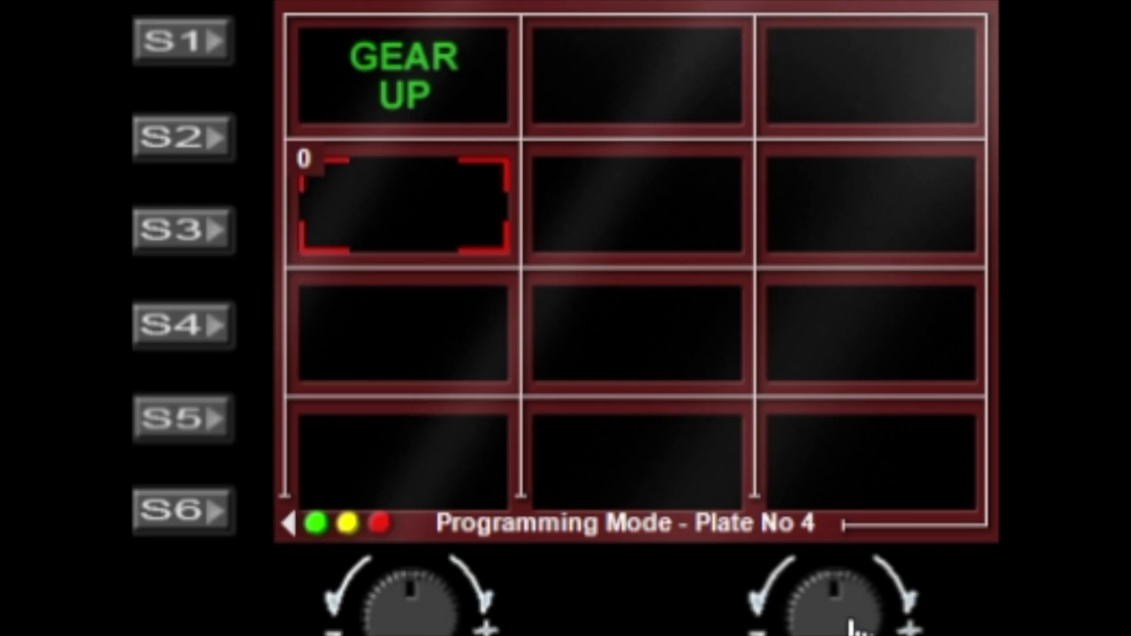
scroll(855, 626, "up", 11)
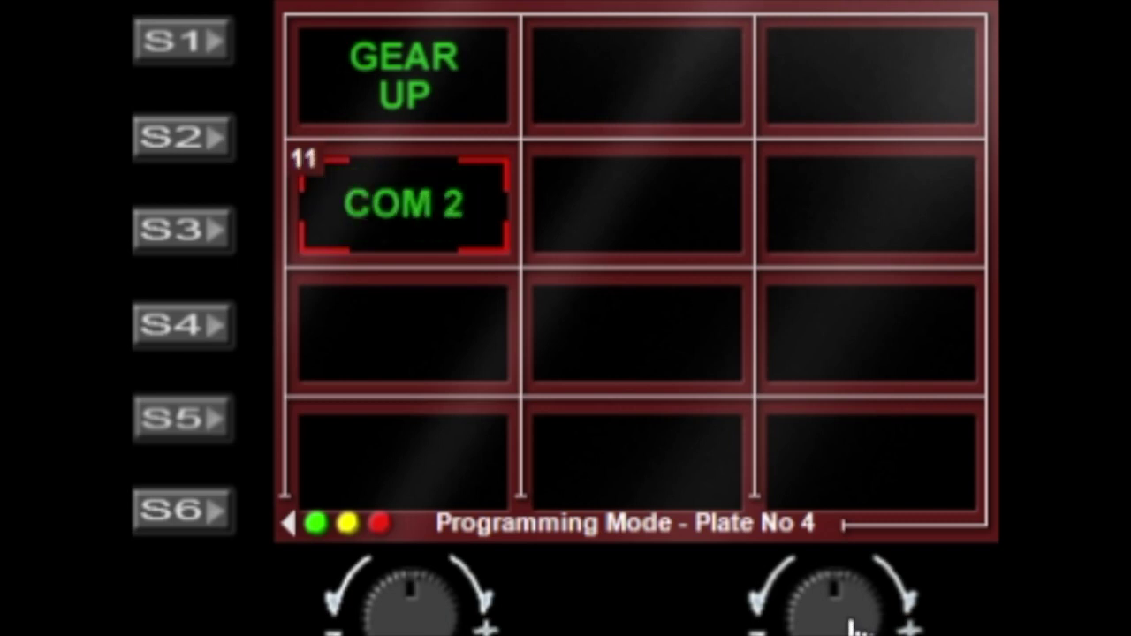
scroll(855, 625, "up", 13)
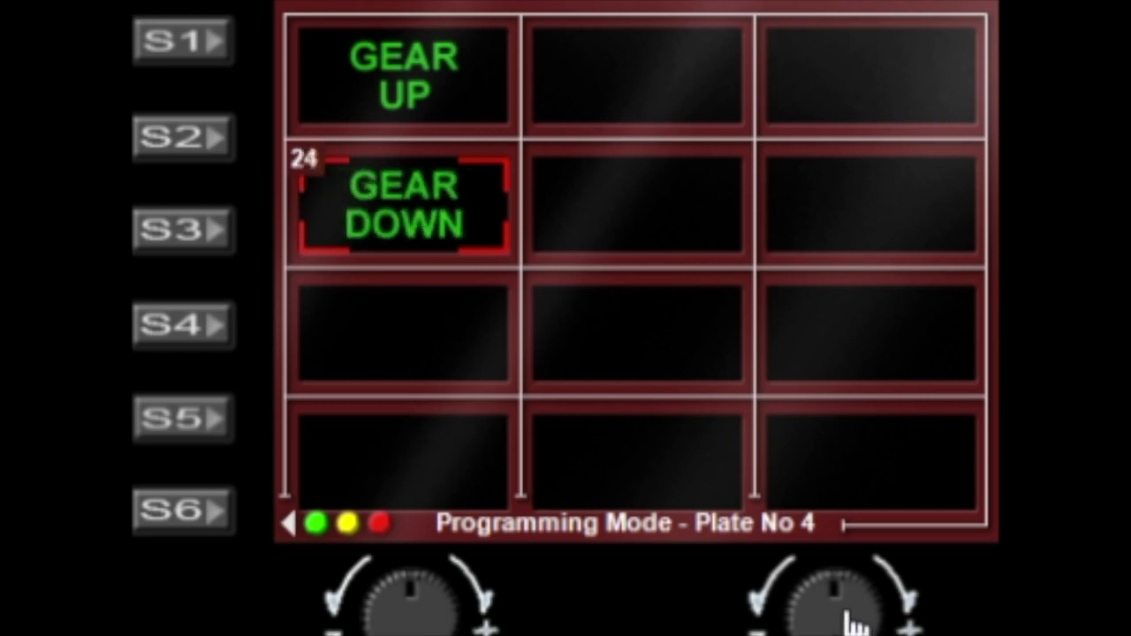
scroll(856, 625, "up", 2)
scroll(856, 626, "down", 1)
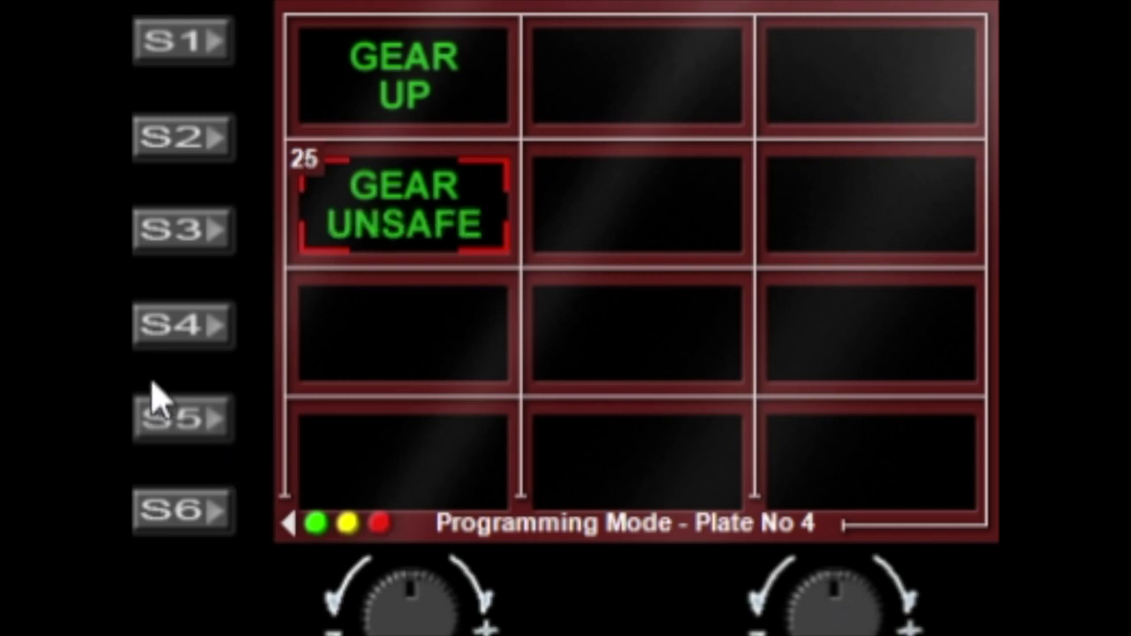
Step: Select plate 7 and assign it the GEAR DOWN legend, number 24
scroll(430, 610, "up", 3)
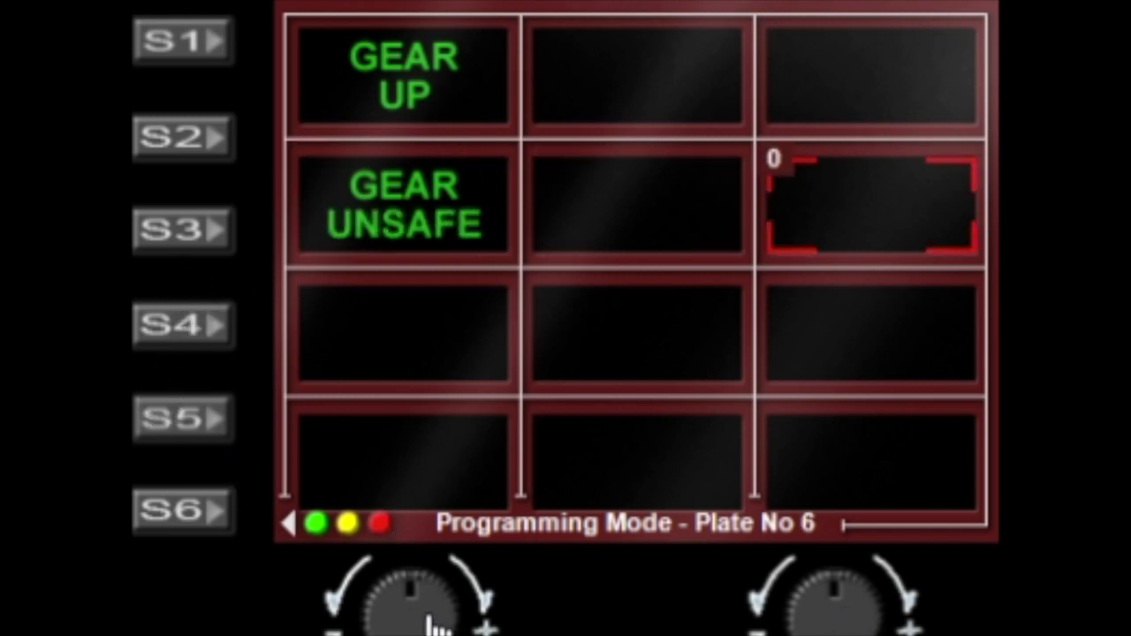
scroll(848, 627, "up", 8)
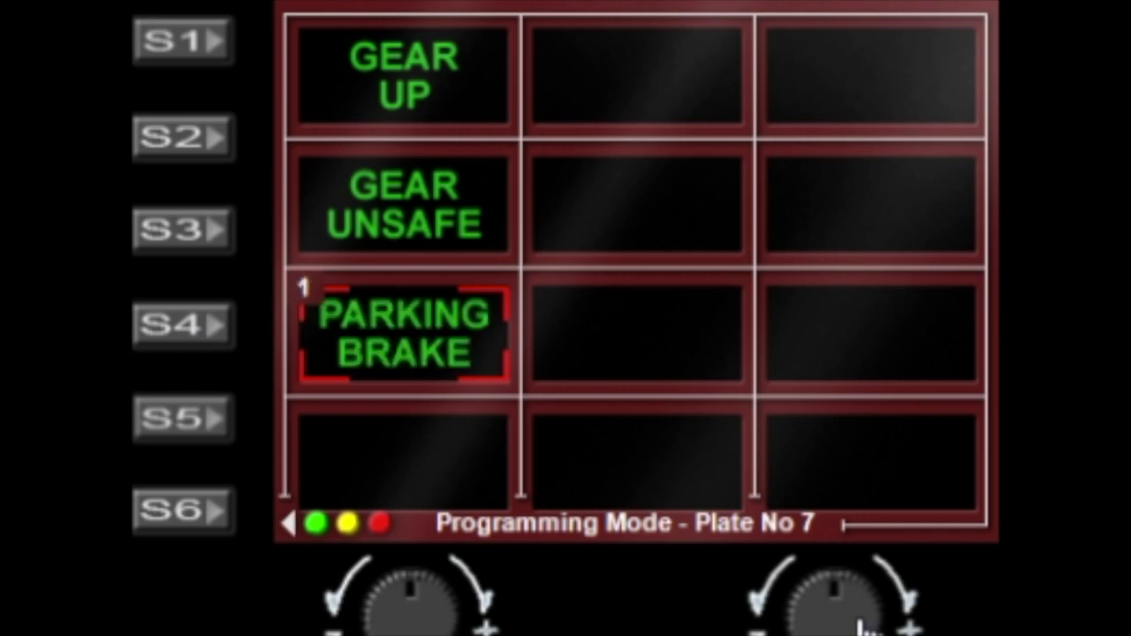
scroll(862, 625, "up", 10)
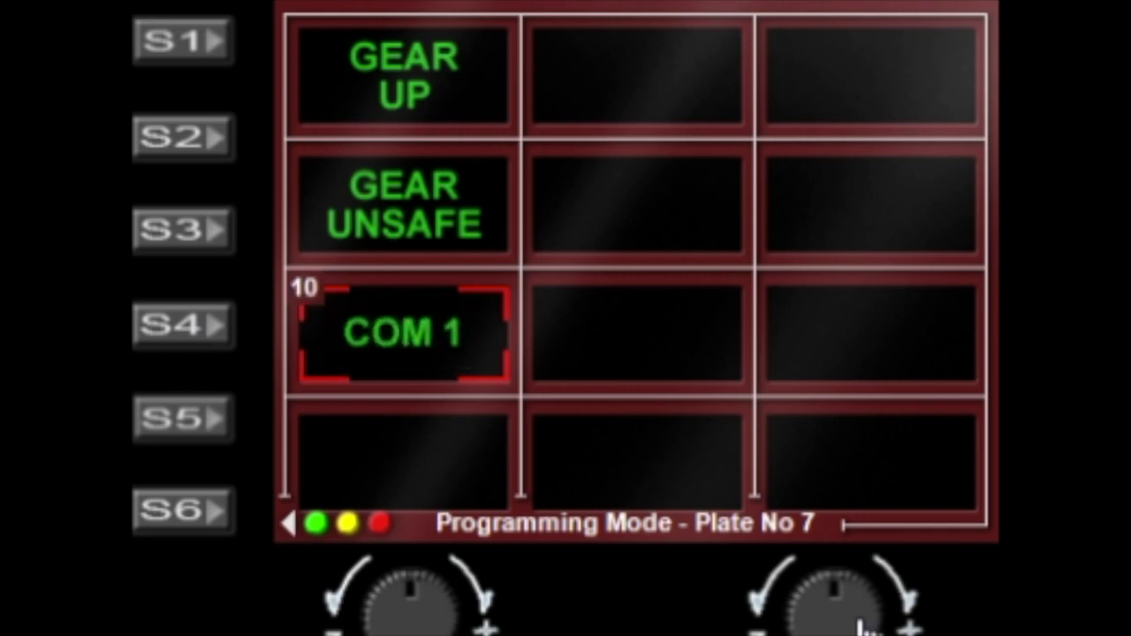
scroll(866, 627, "up", 7)
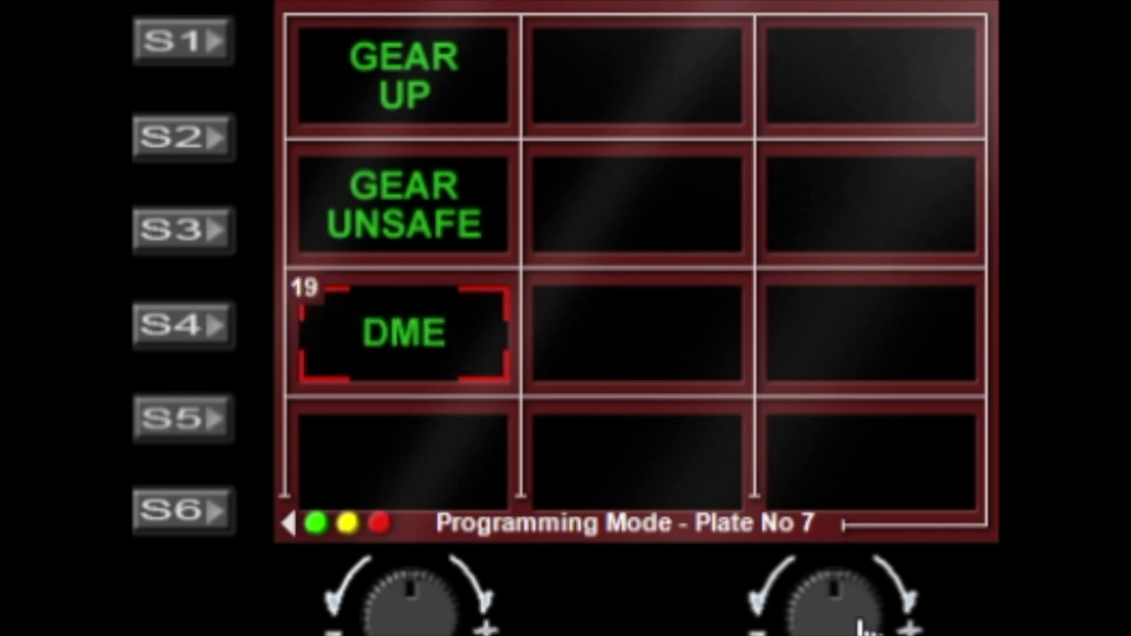
scroll(866, 627, "down", 1)
scroll(861, 623, "up", 1)
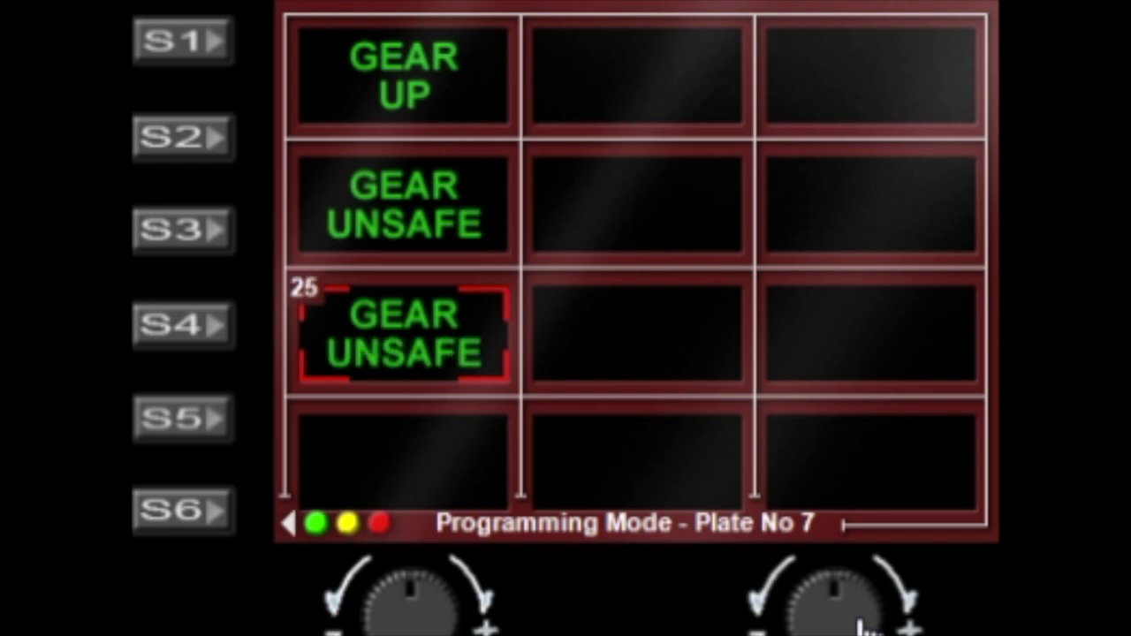
scroll(859, 621, "down", 1)
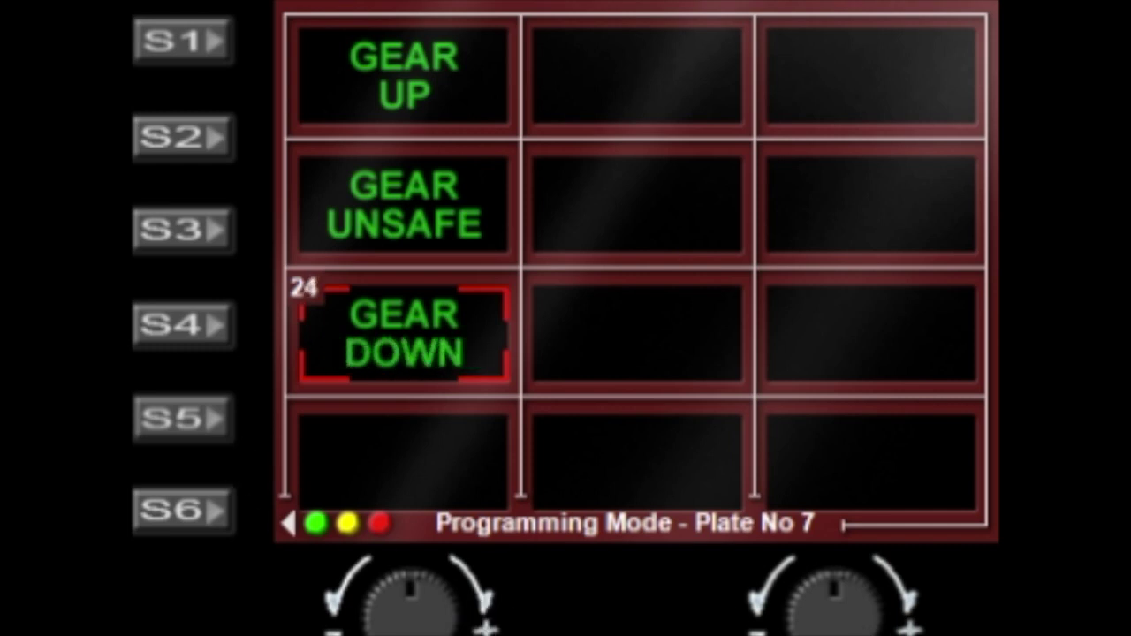
Step: Select plate 8 and assign it the SPOILER ARMED legend, number 52
left_click(638, 334)
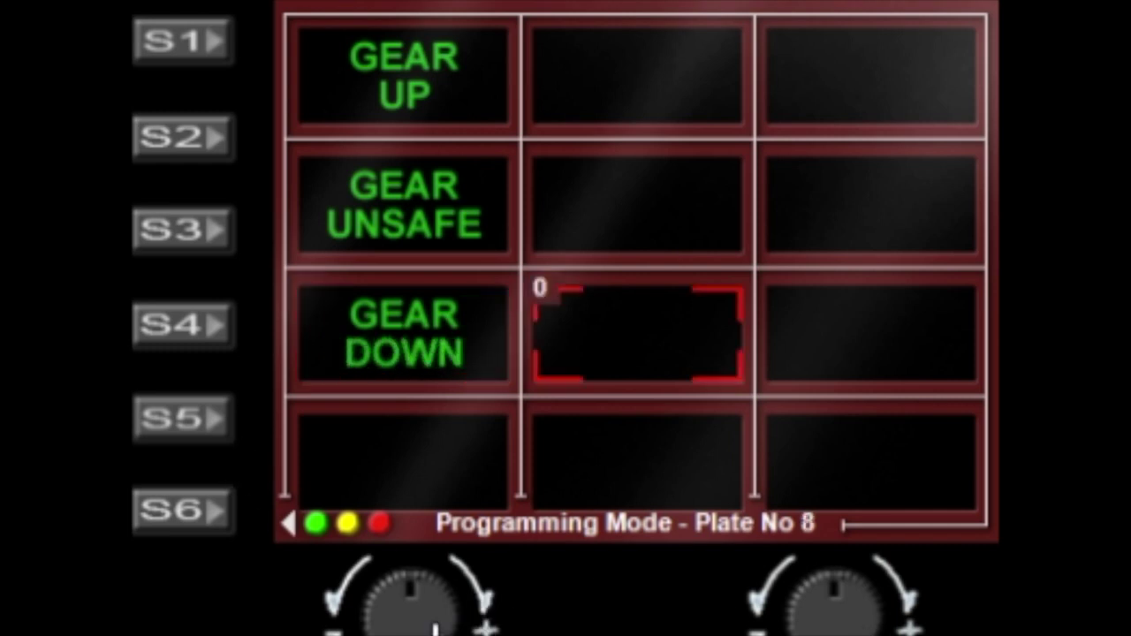
scroll(866, 627, "up", 20)
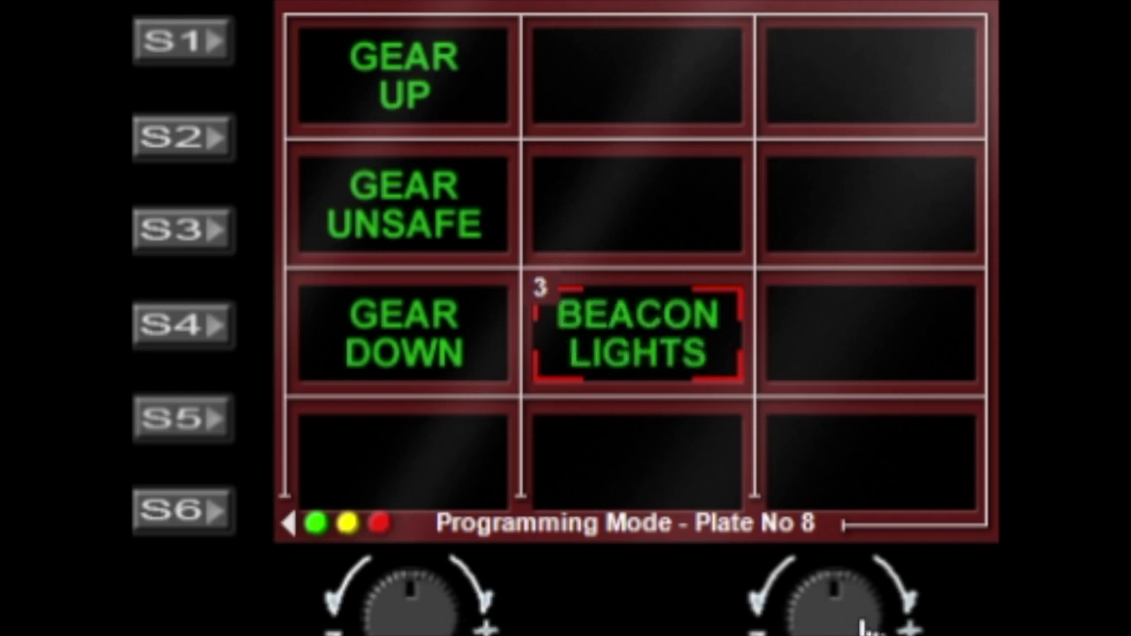
scroll(871, 629, "up", 20)
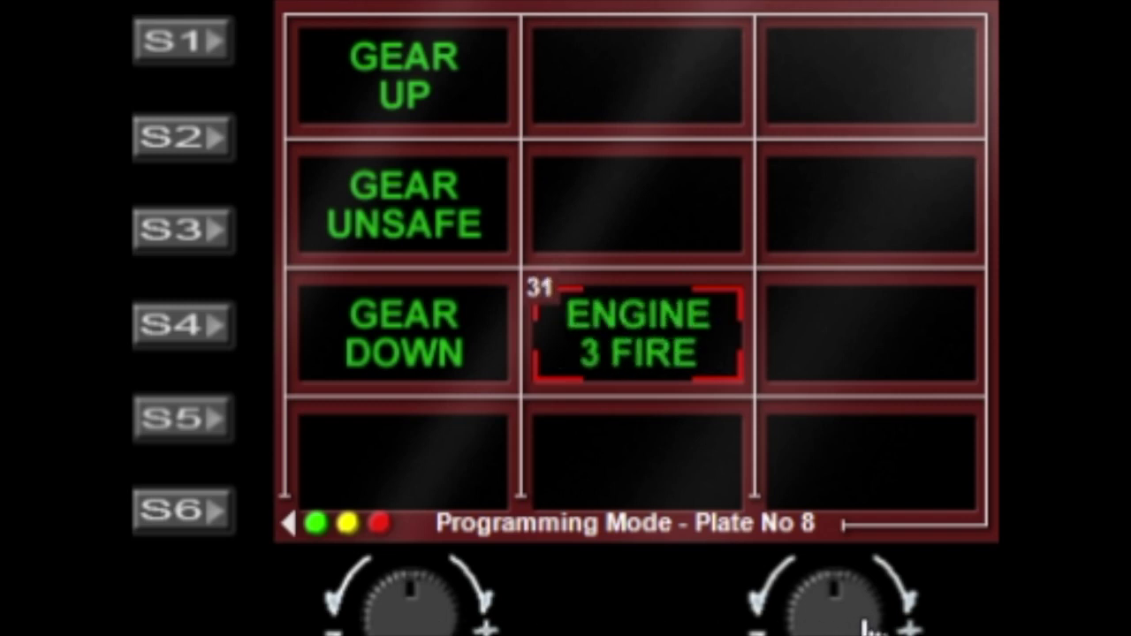
scroll(870, 628, "up", 2)
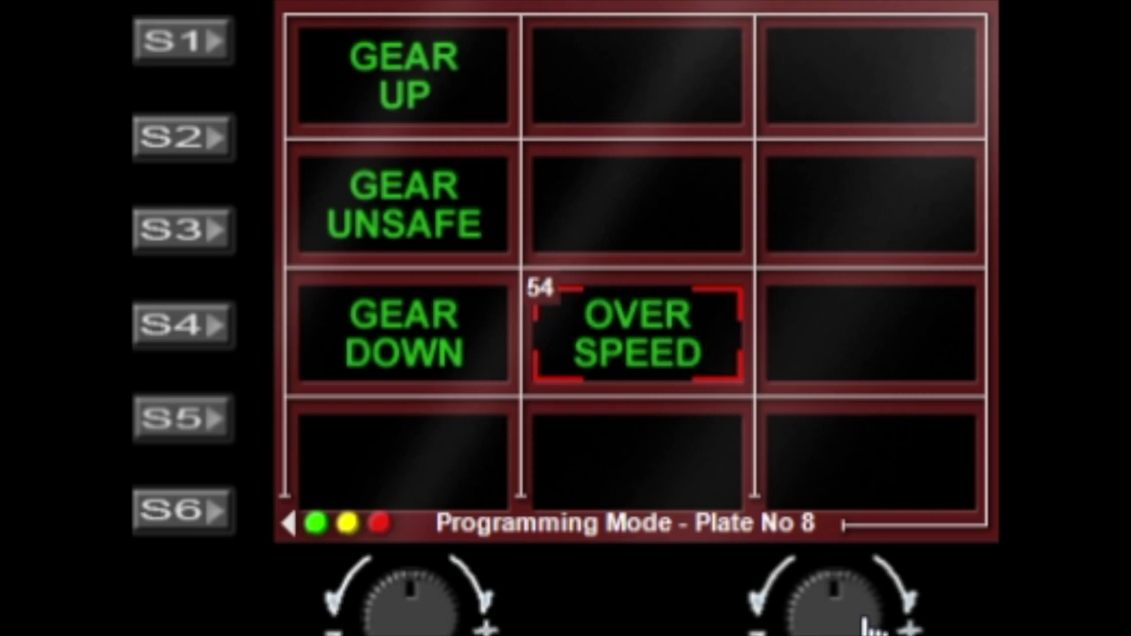
scroll(871, 628, "down", 2)
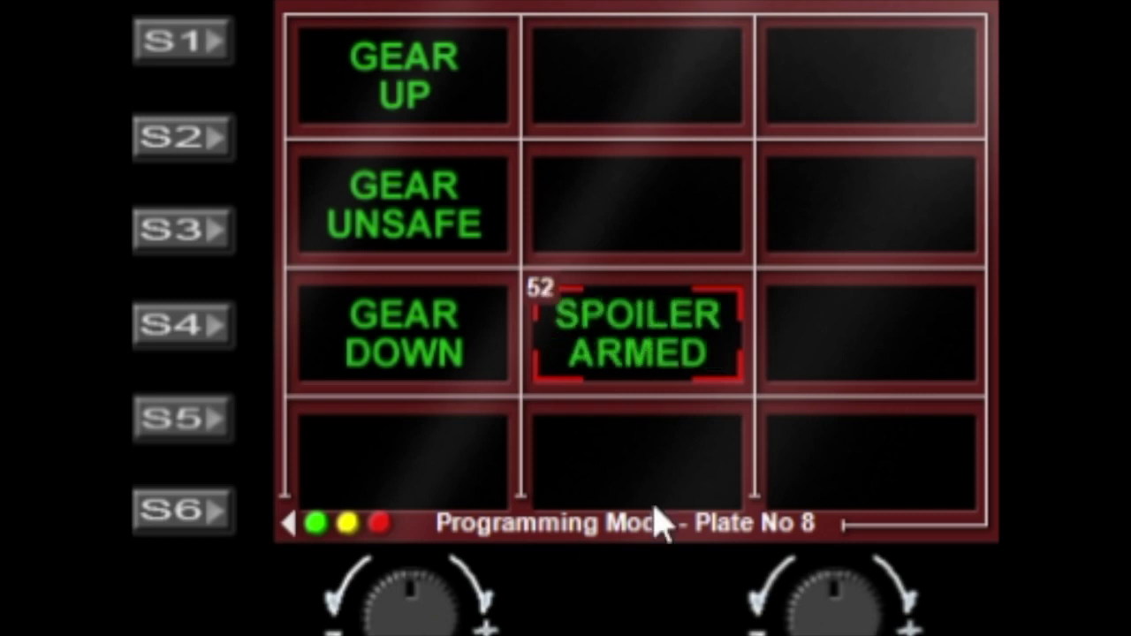
Step: Select plate 9 and assign it the AUTO PILOT legend, number 16
scroll(430, 629, "down", 1)
scroll(442, 629, "up", 2)
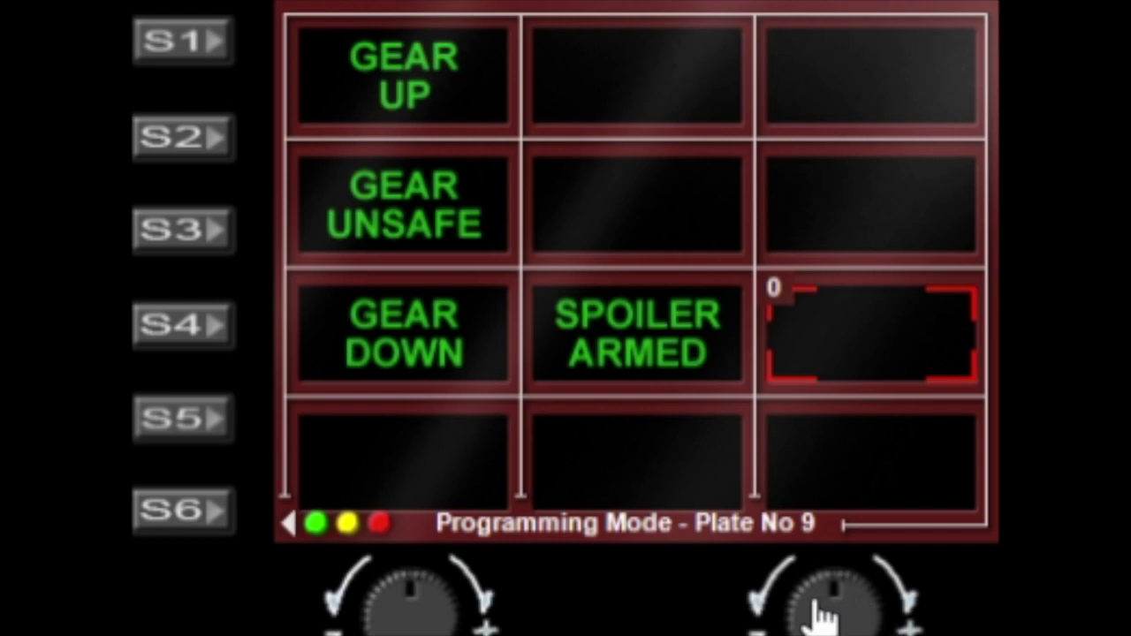
scroll(817, 616, "up", 16)
scroll(817, 616, "up", 2)
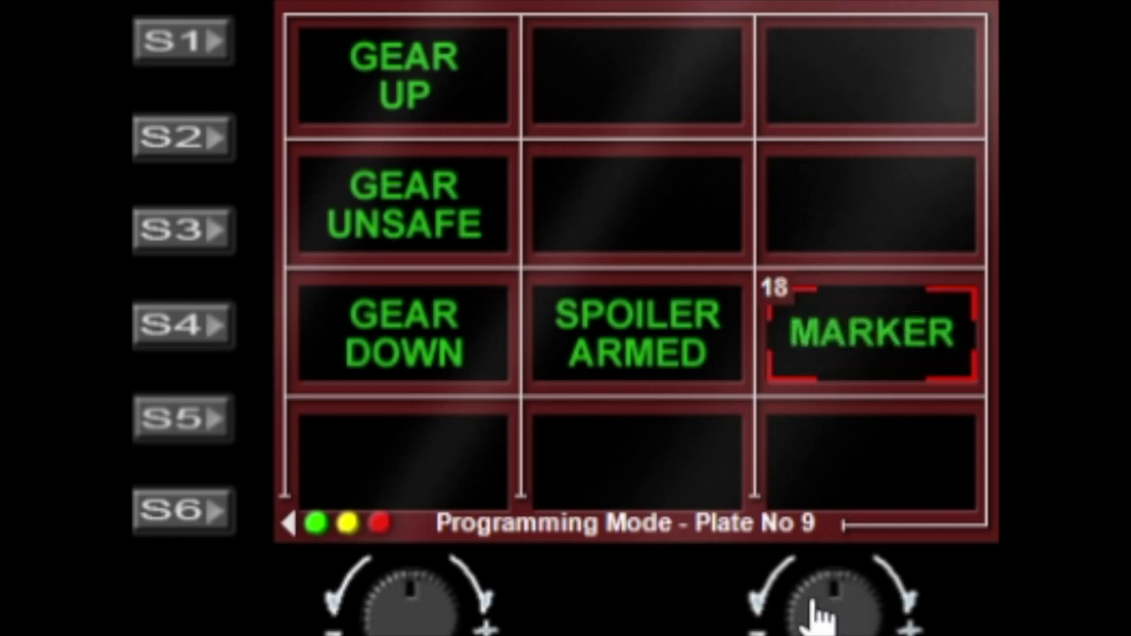
scroll(817, 616, "down", 3)
scroll(817, 616, "up", 1)
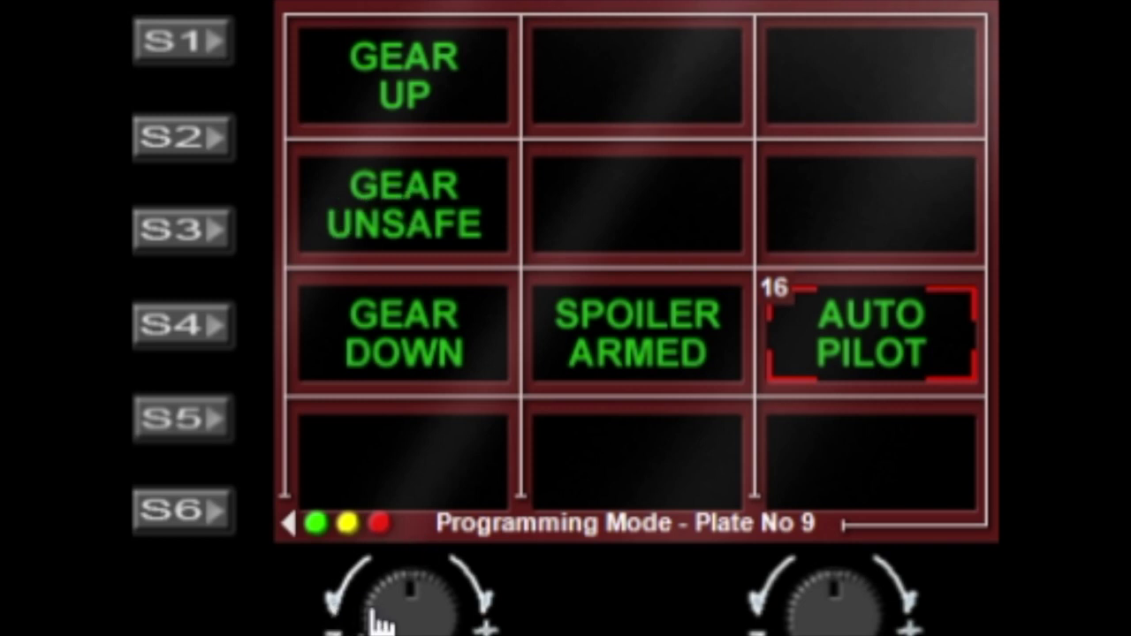
Step: Return to plate 4 and change the colour of its GEAR UNSAFE legend to red
scroll(374, 618, "down", 4)
scroll(374, 619, "down", 1)
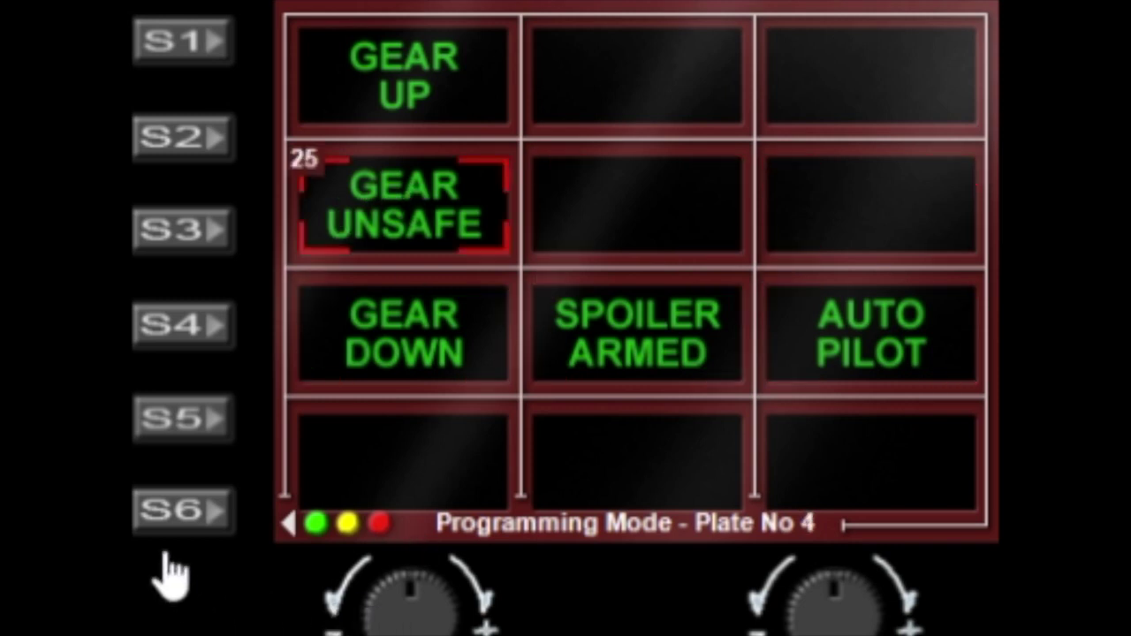
left_click(169, 526)
left_click(169, 528)
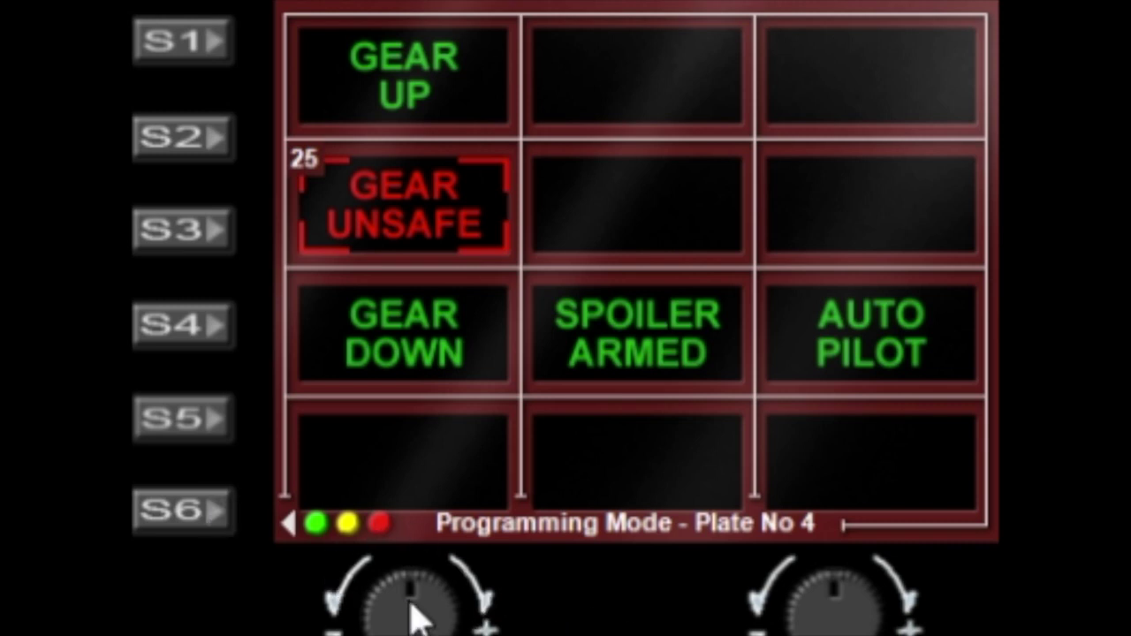
Step: Select plate 3, assign it the PARKING BRAKE legend, number 1, and change its colour to yellow
scroll(436, 628, "down", 1)
scroll(437, 628, "up", 1)
scroll(436, 627, "down", 1)
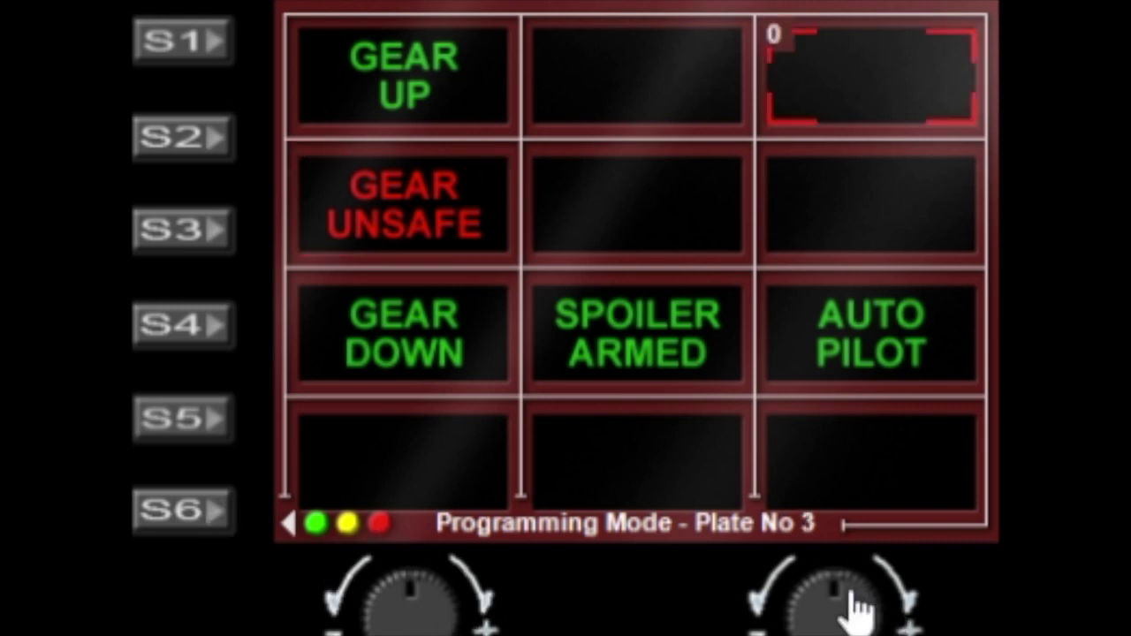
scroll(831, 610, "up", 1)
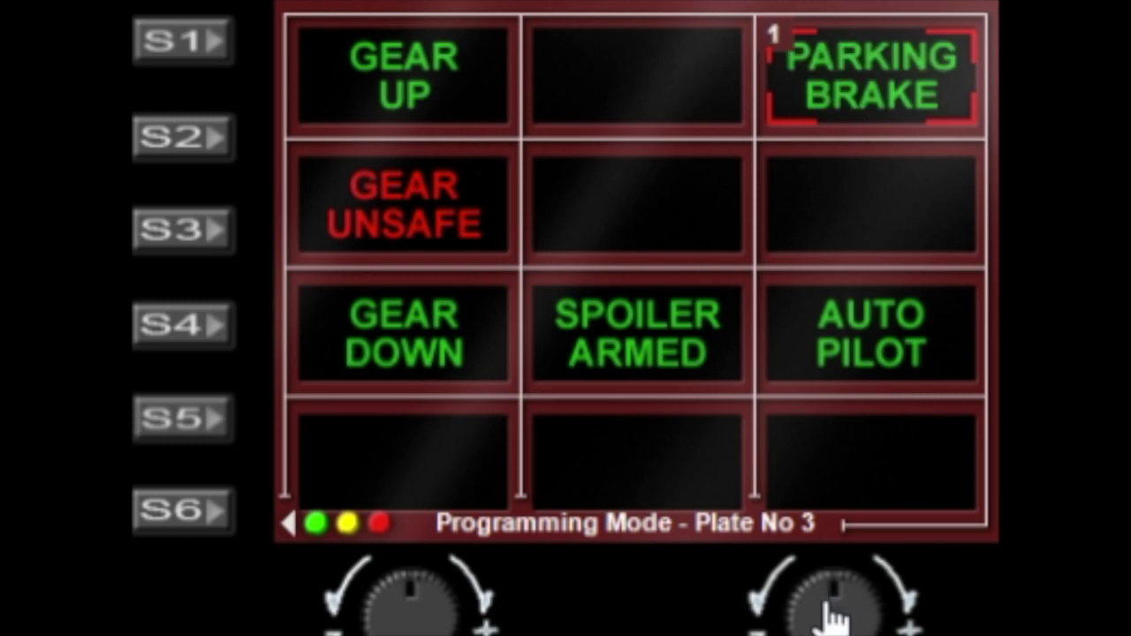
left_click(177, 526)
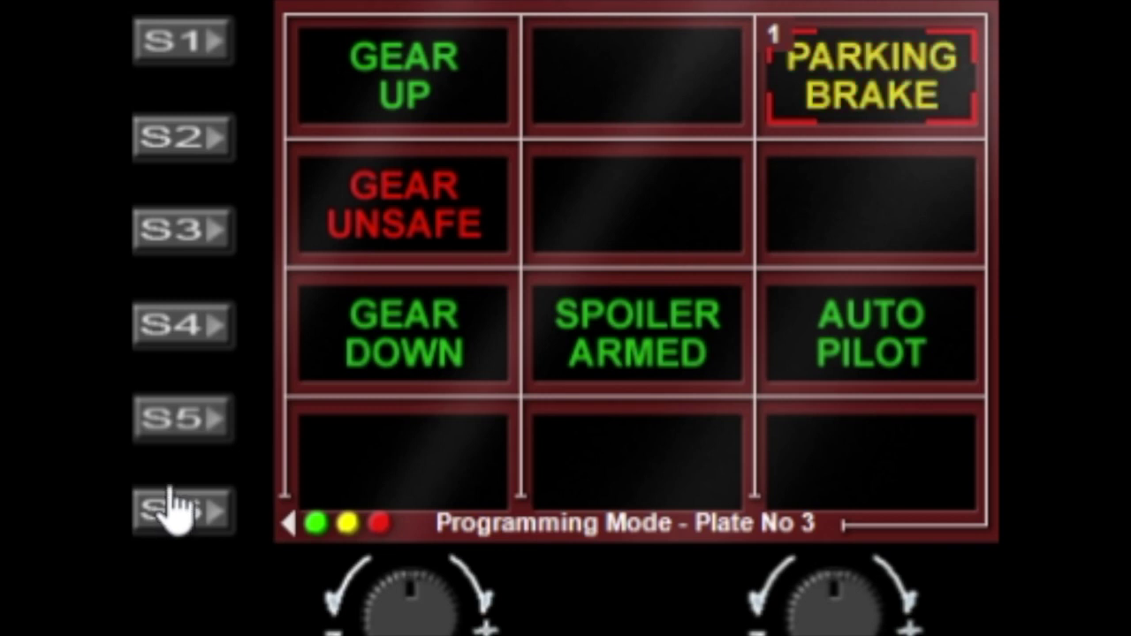
Step: Keep PARKING BRAKE on plate 3, select plate 5 and assign it the PANEL LIGHTS legend, number 2
scroll(858, 619, "up", 1)
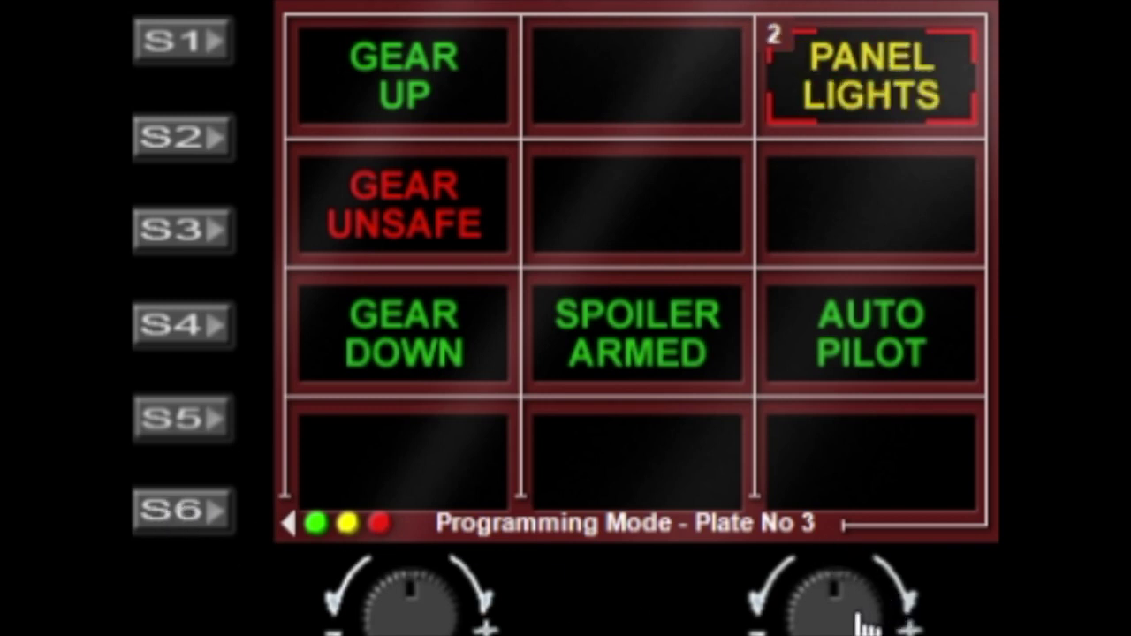
scroll(861, 623, "down", 1)
scroll(437, 628, "up", 1)
scroll(438, 627, "up", 1)
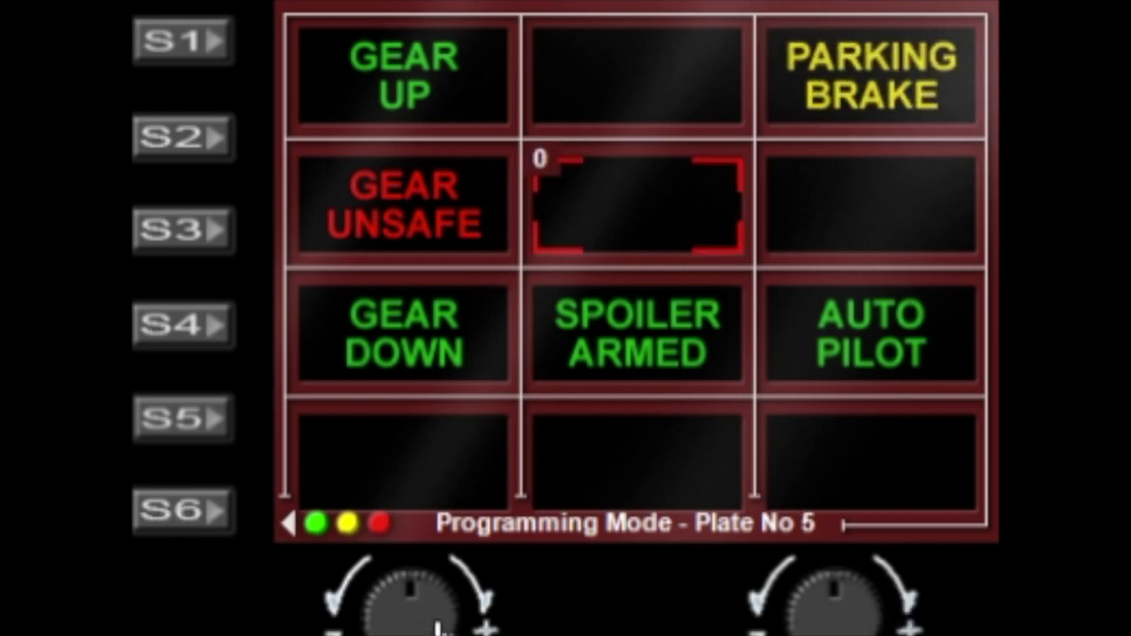
scroll(862, 614, "up", 3)
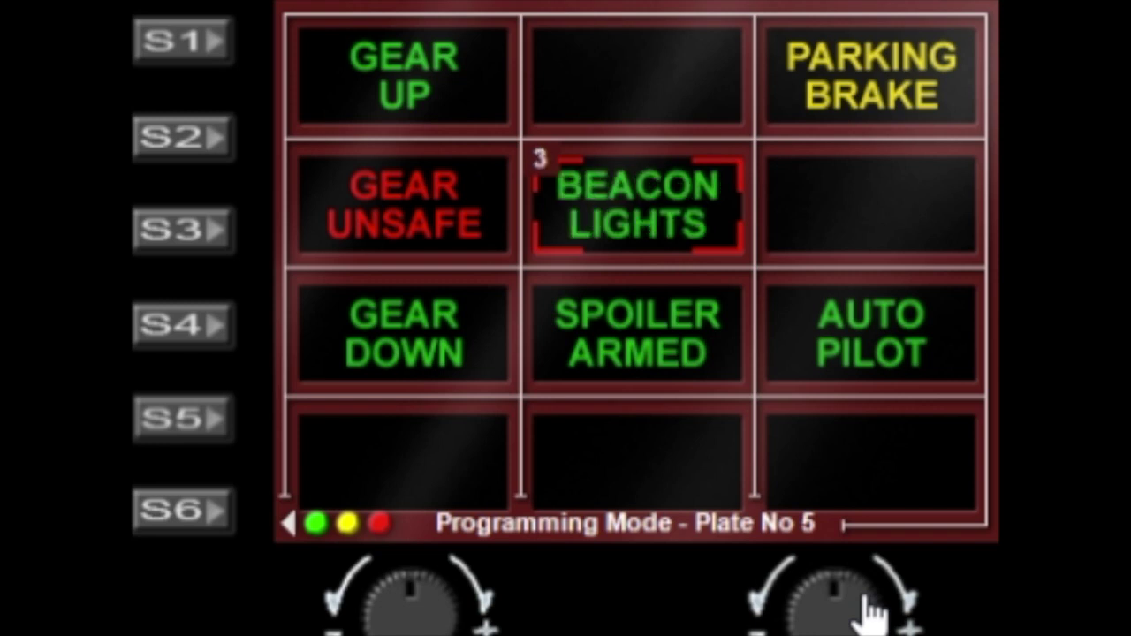
scroll(866, 610, "up", 3)
scroll(866, 610, "down", 3)
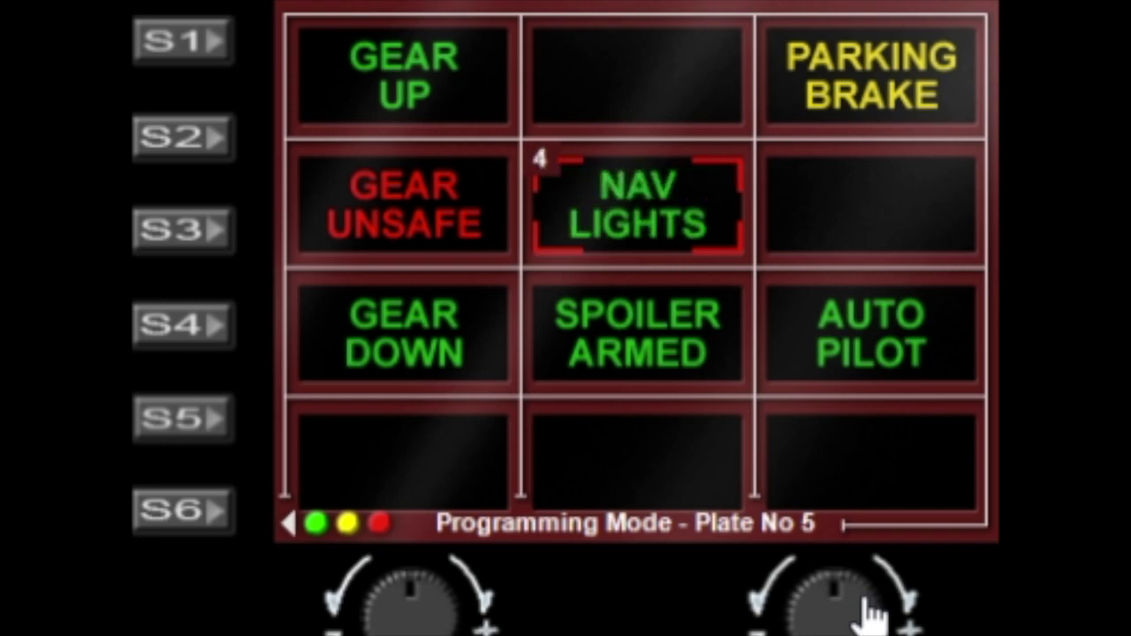
scroll(865, 609, "up", 5)
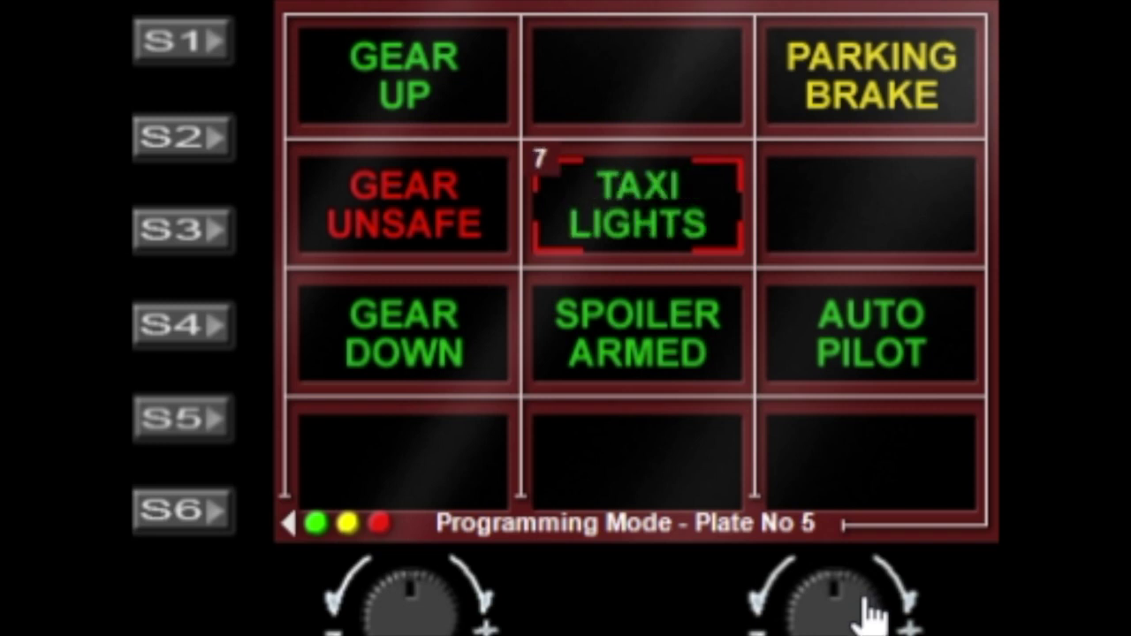
scroll(866, 610, "down", 2)
scroll(866, 610, "down", 5)
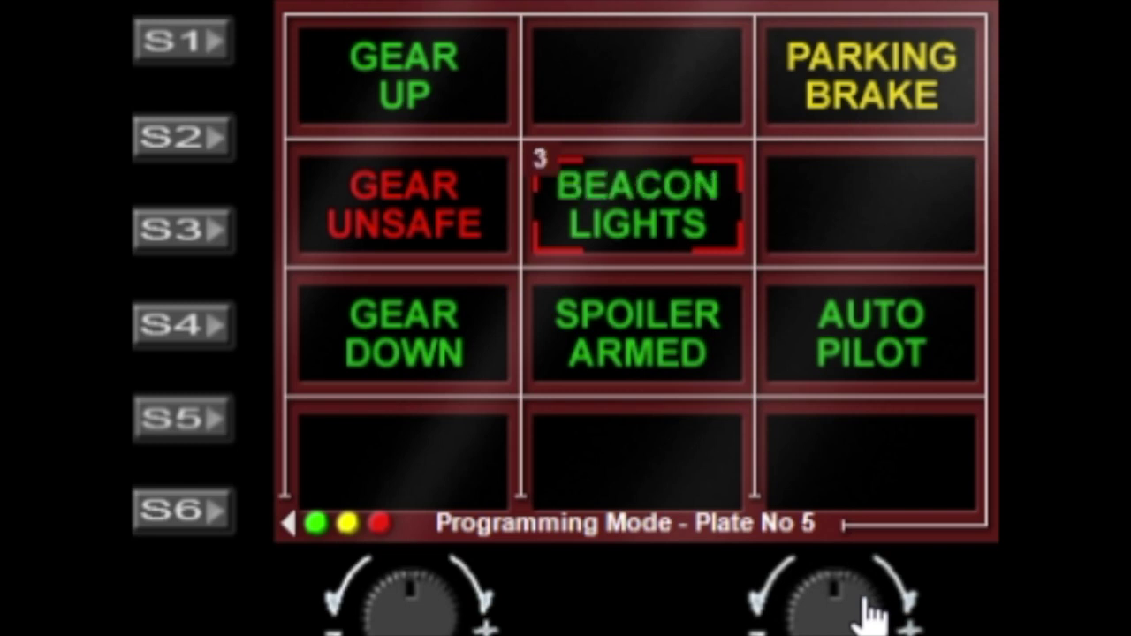
scroll(869, 609, "up", 1)
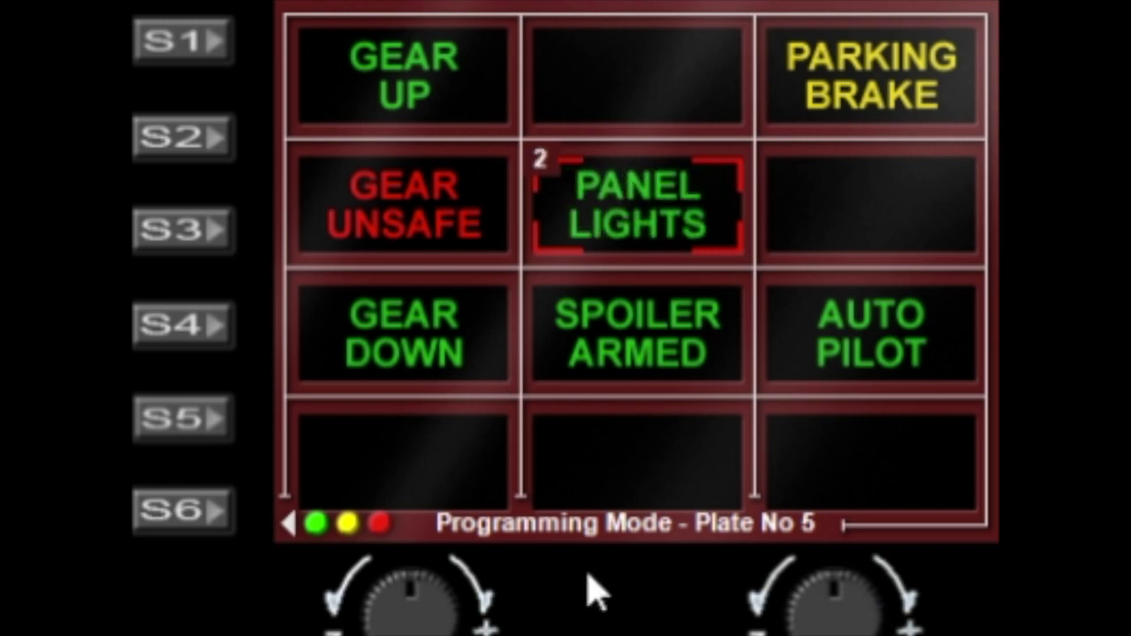
Step: Select plate 6 and assign it the GPS legend, number 14
scroll(429, 621, "down", 1)
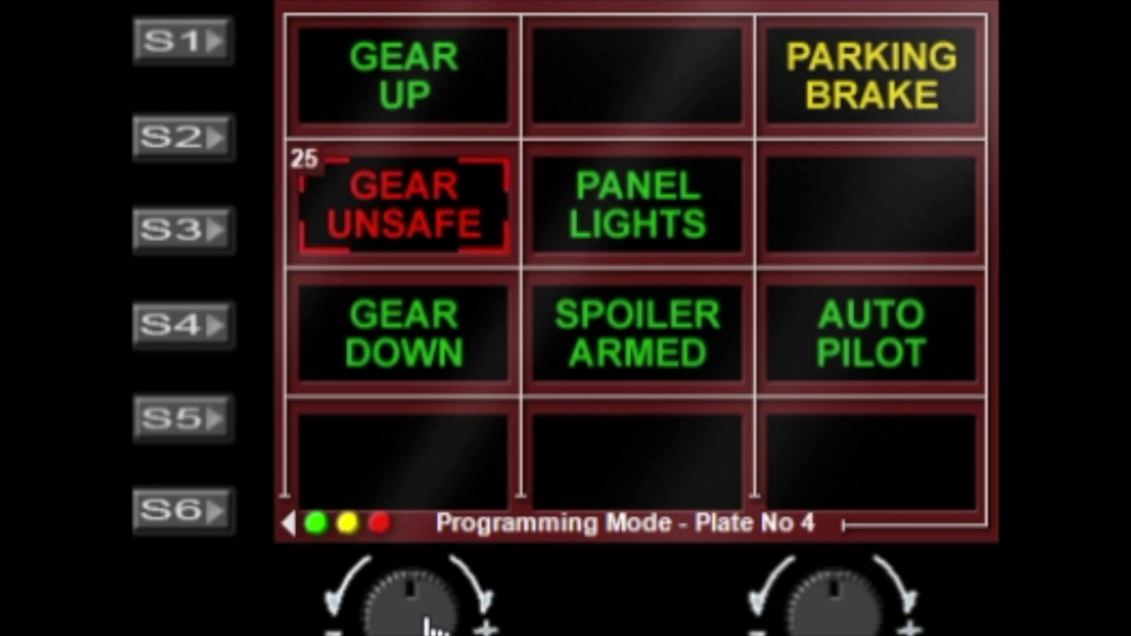
scroll(430, 622, "up", 3)
scroll(446, 619, "down", 1)
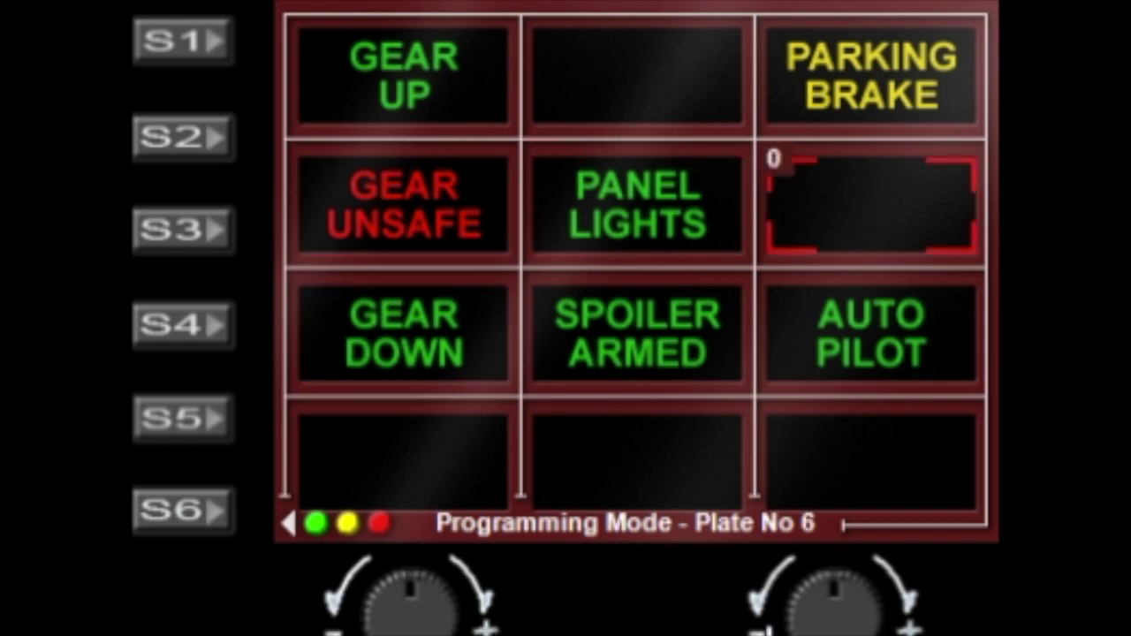
scroll(859, 614, "up", 13)
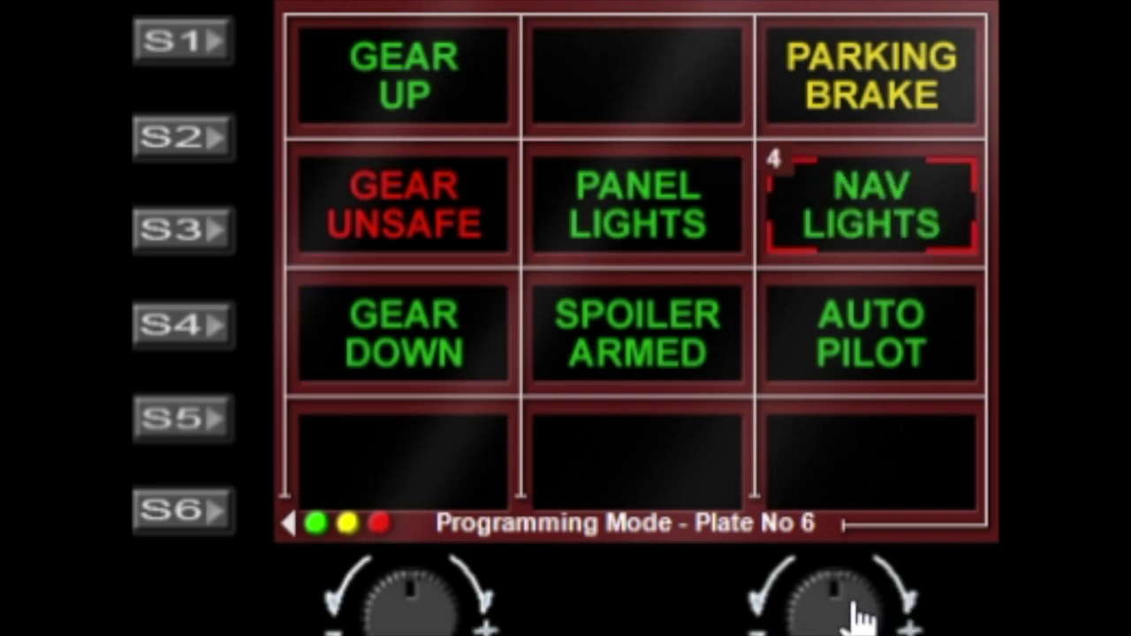
scroll(858, 614, "up", 2)
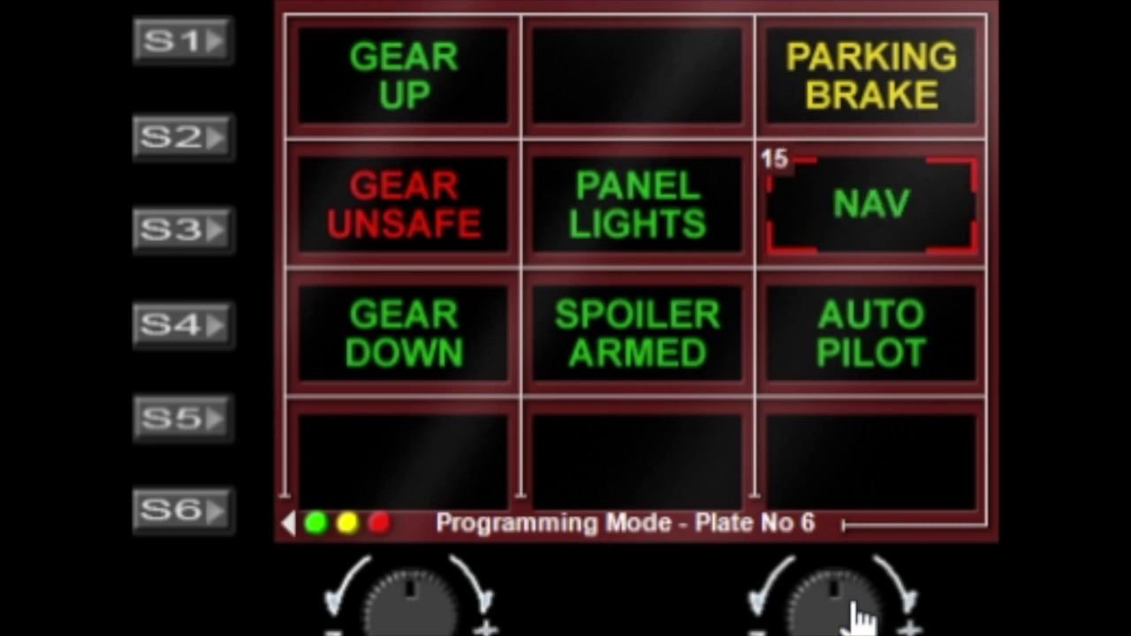
scroll(859, 616, "down", 1)
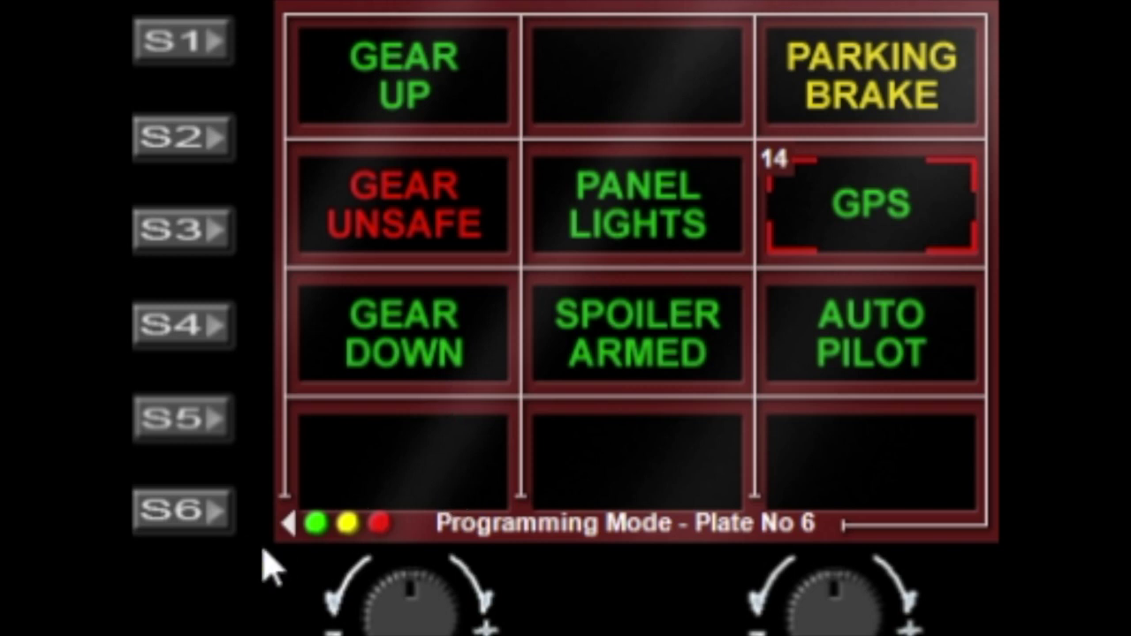
Step: Look over the list of warning variables and return to plate programming
left_click(192, 234)
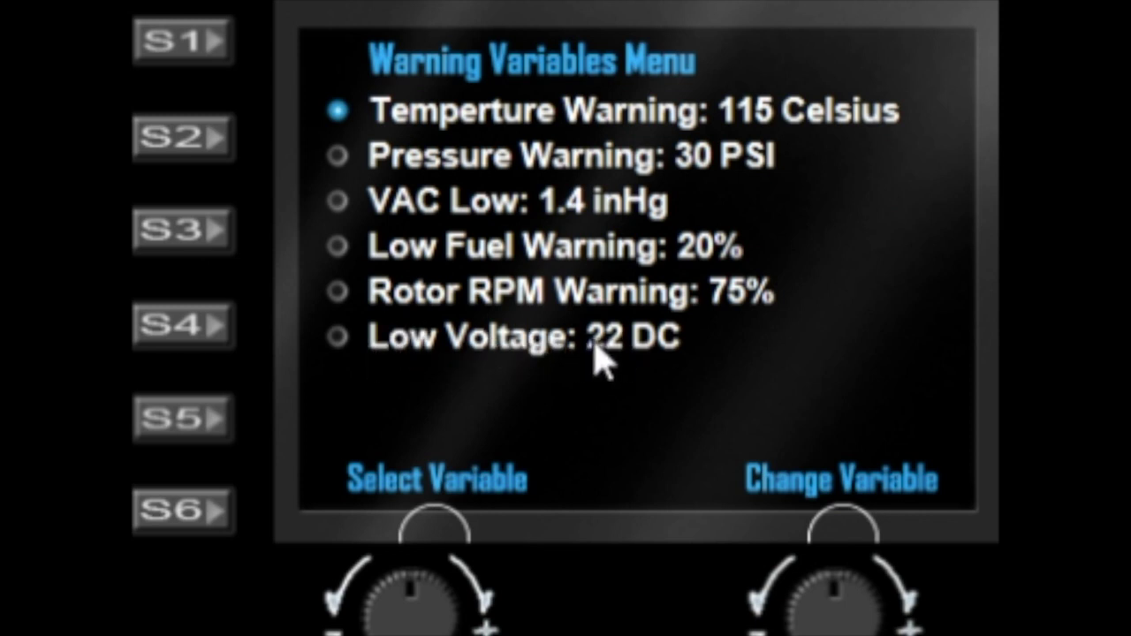
left_click(158, 142)
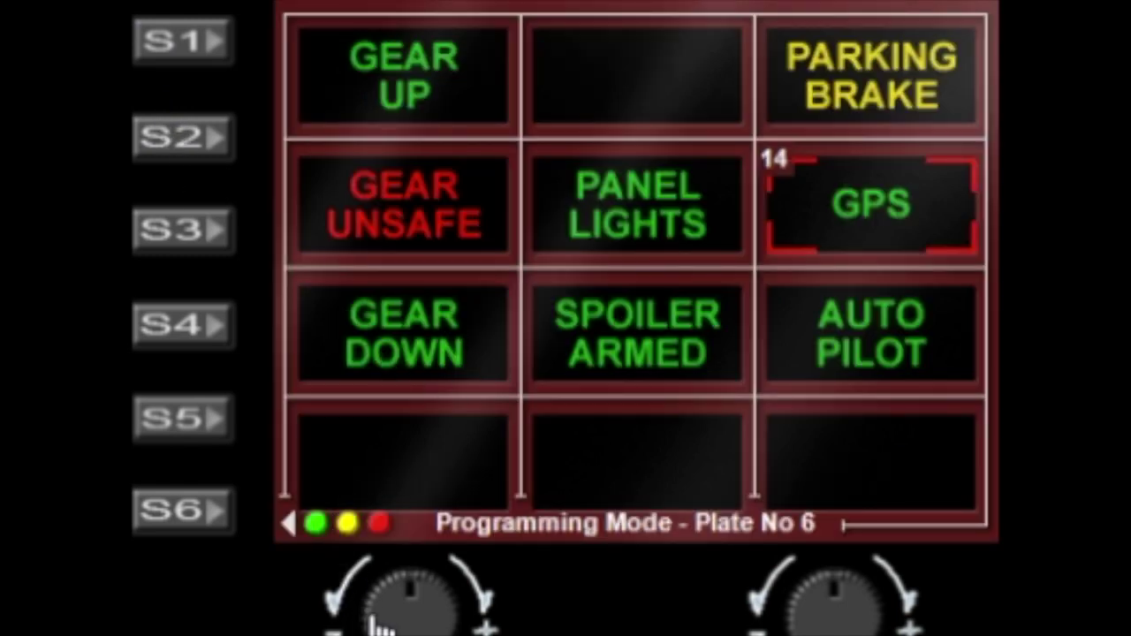
Step: Select plate 10 and assign it the LOW VOLTAGE legend, number 53
scroll(371, 624, "down", 2)
scroll(371, 623, "up", 6)
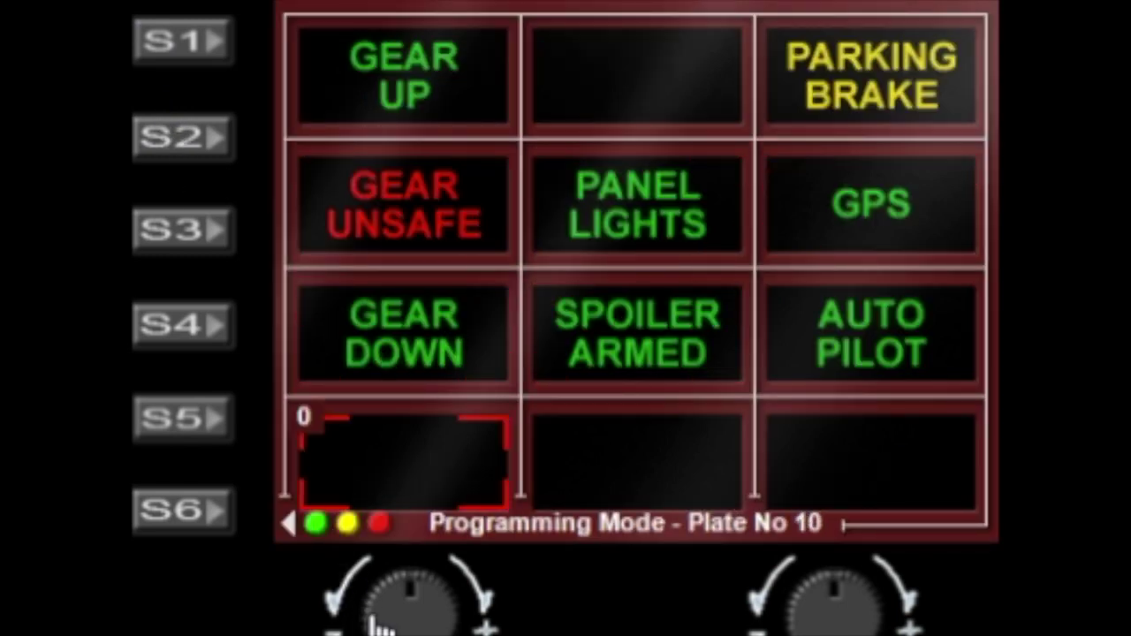
scroll(806, 608, "up", 20)
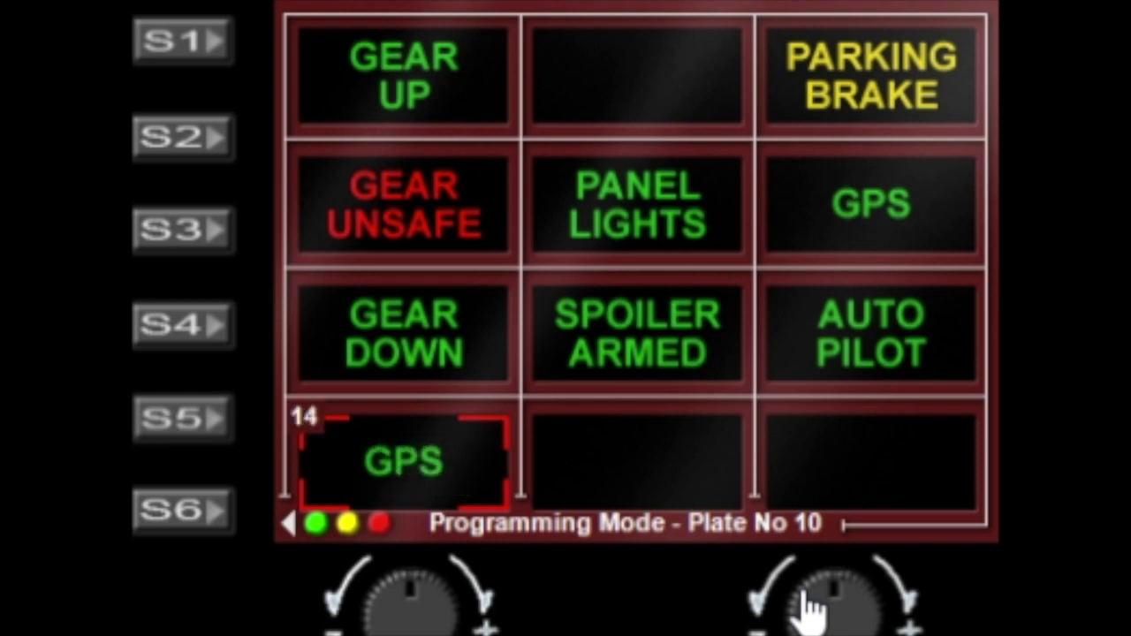
scroll(806, 608, "up", 13)
scroll(806, 608, "down", 4)
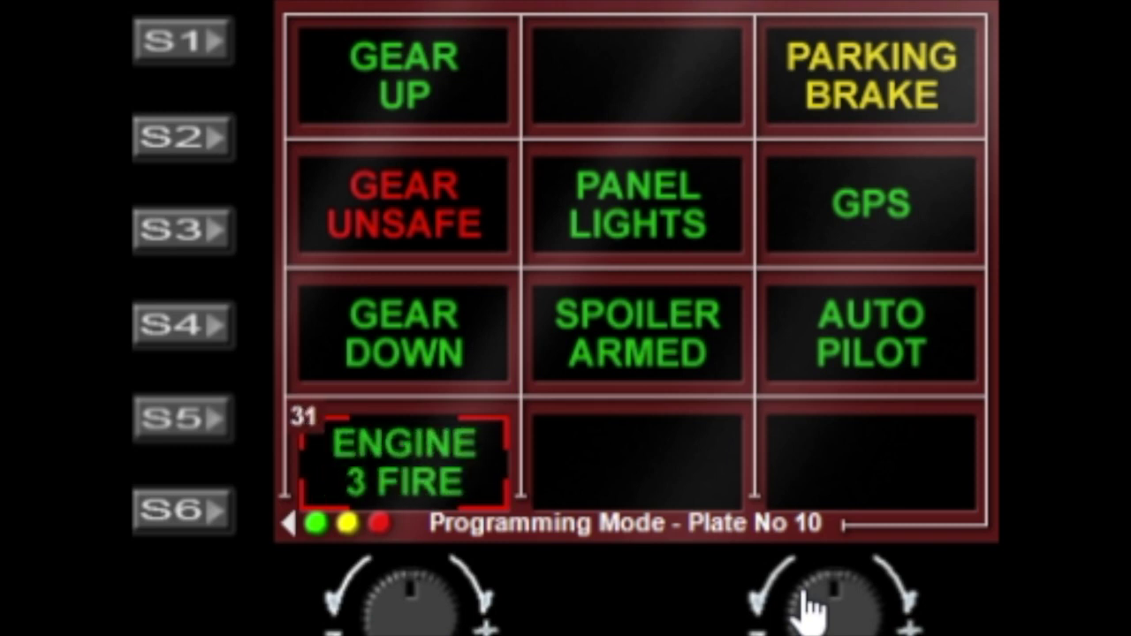
scroll(806, 607, "down", 2)
scroll(806, 608, "up", 13)
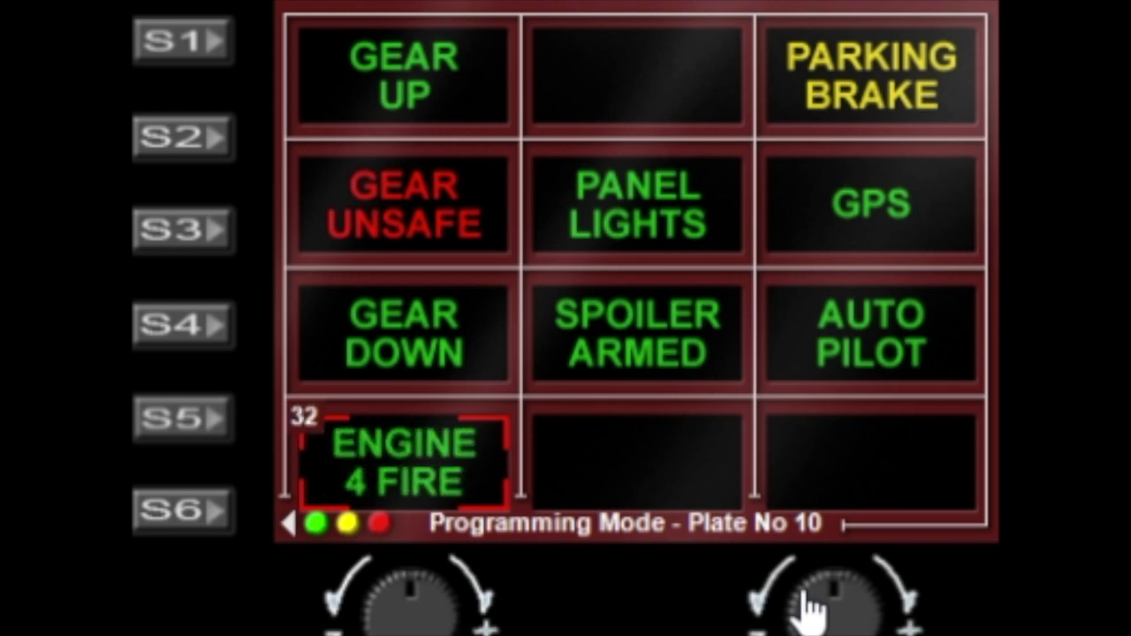
scroll(806, 608, "up", 9)
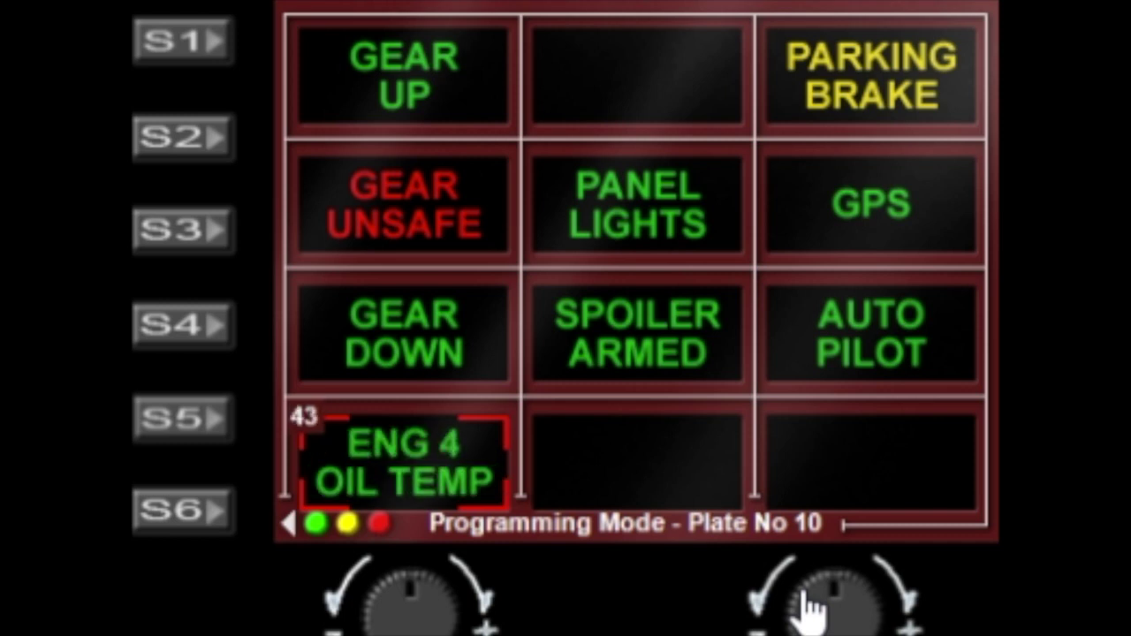
scroll(806, 607, "up", 5)
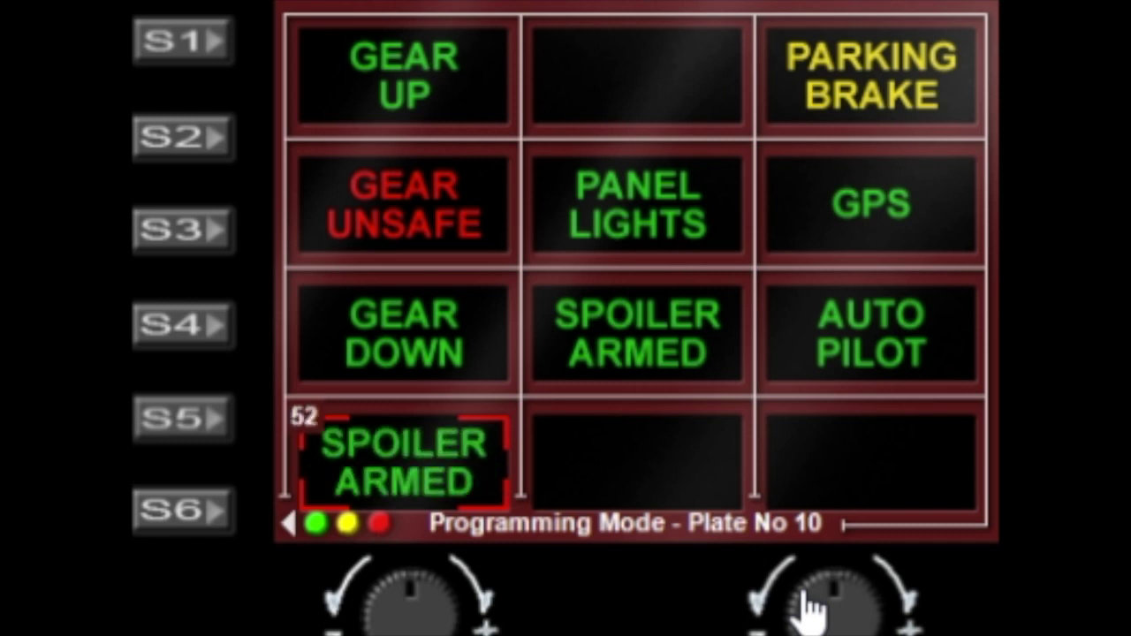
scroll(806, 608, "down", 1)
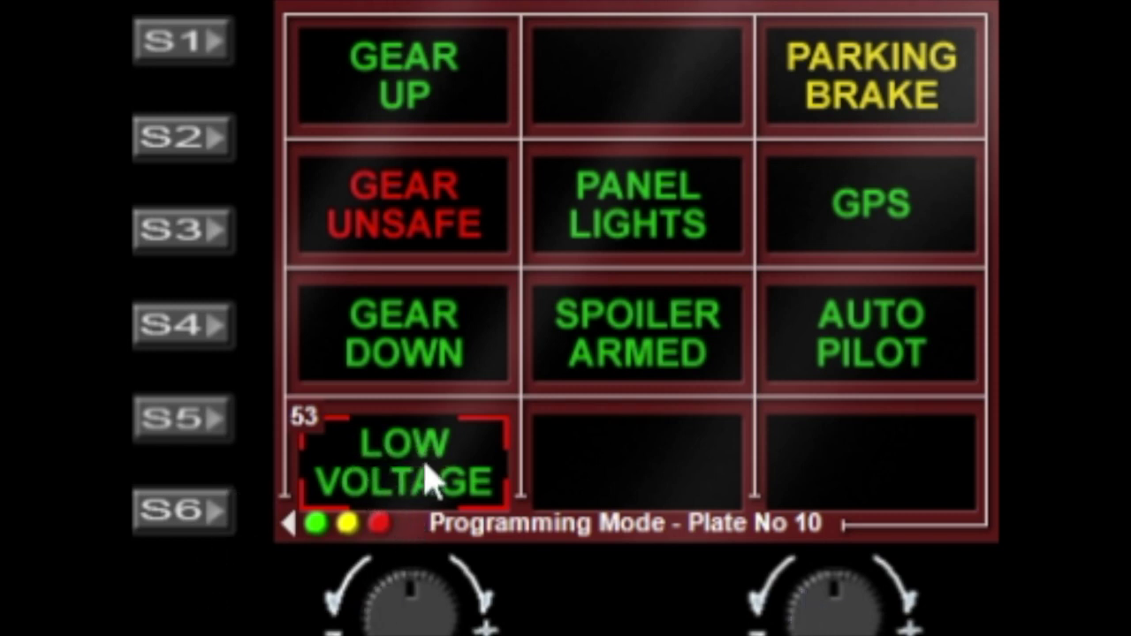
Step: Set the Low Voltage warning variable to 26 DC and return to the live annunciator display
left_click(161, 238)
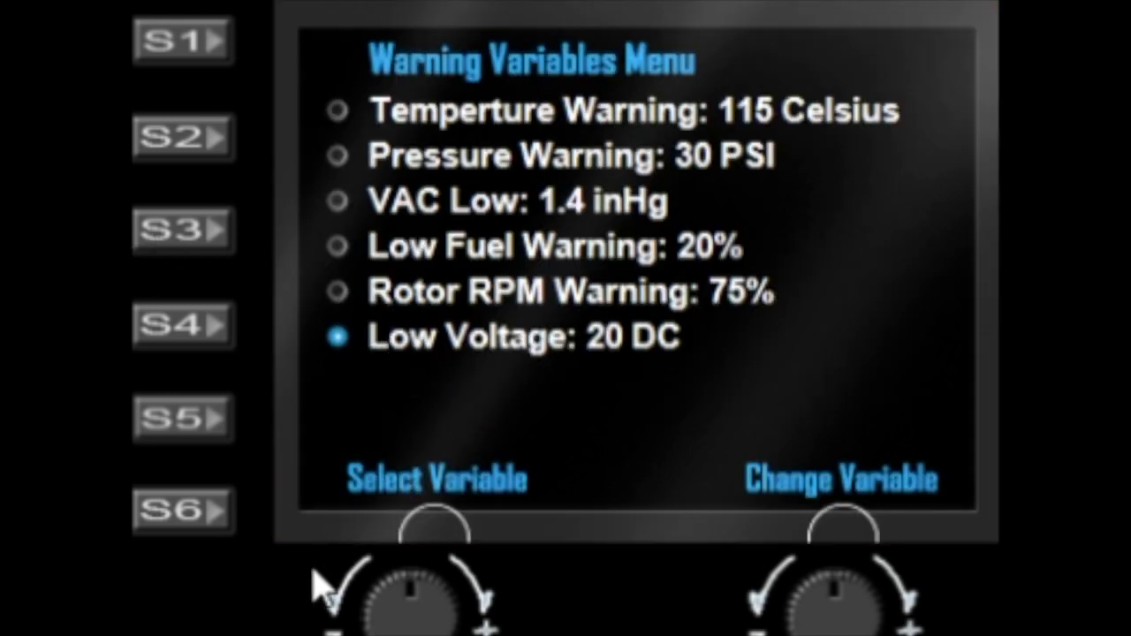
left_click(373, 618)
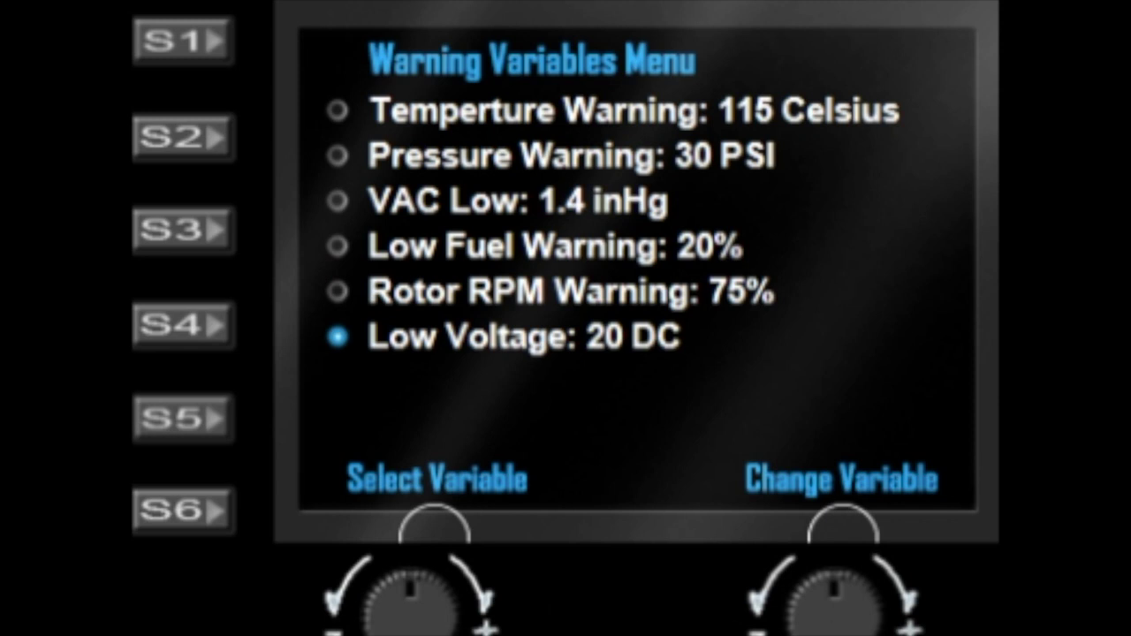
left_click(826, 619)
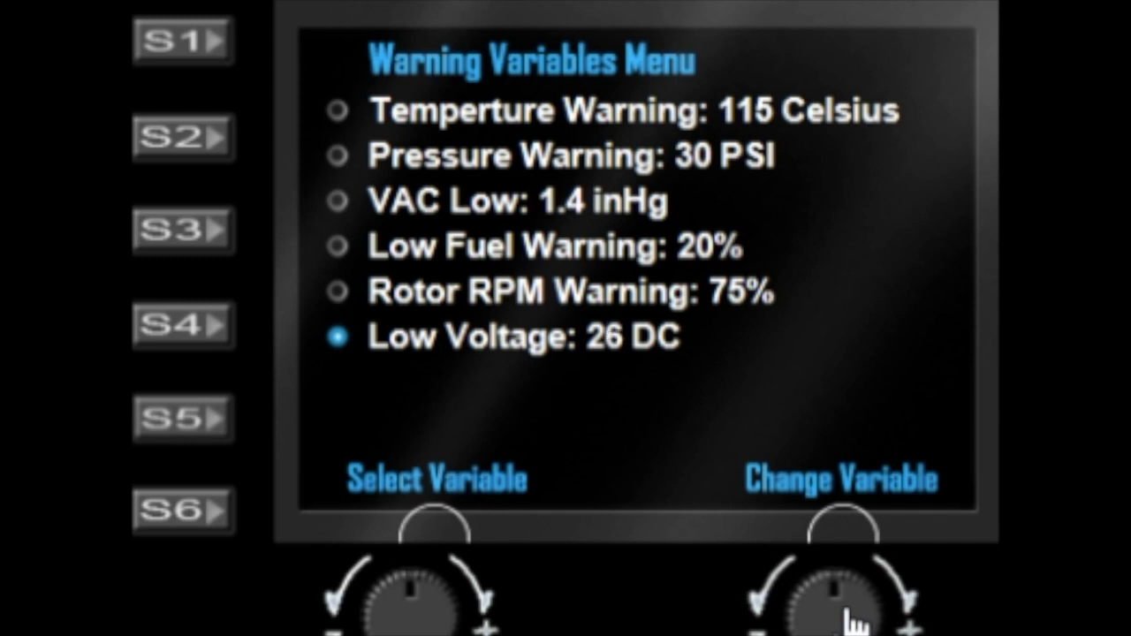
left_click(172, 55)
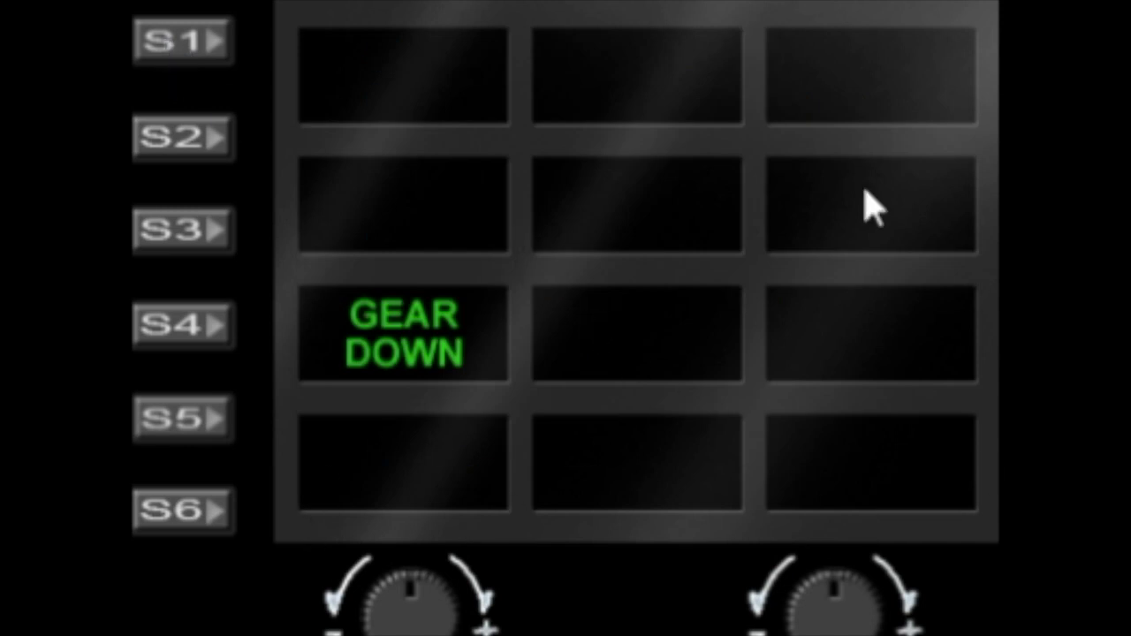
Step: Raise the Low Voltage warning variable to 32 DC and check the live annunciator display again
left_click(143, 226)
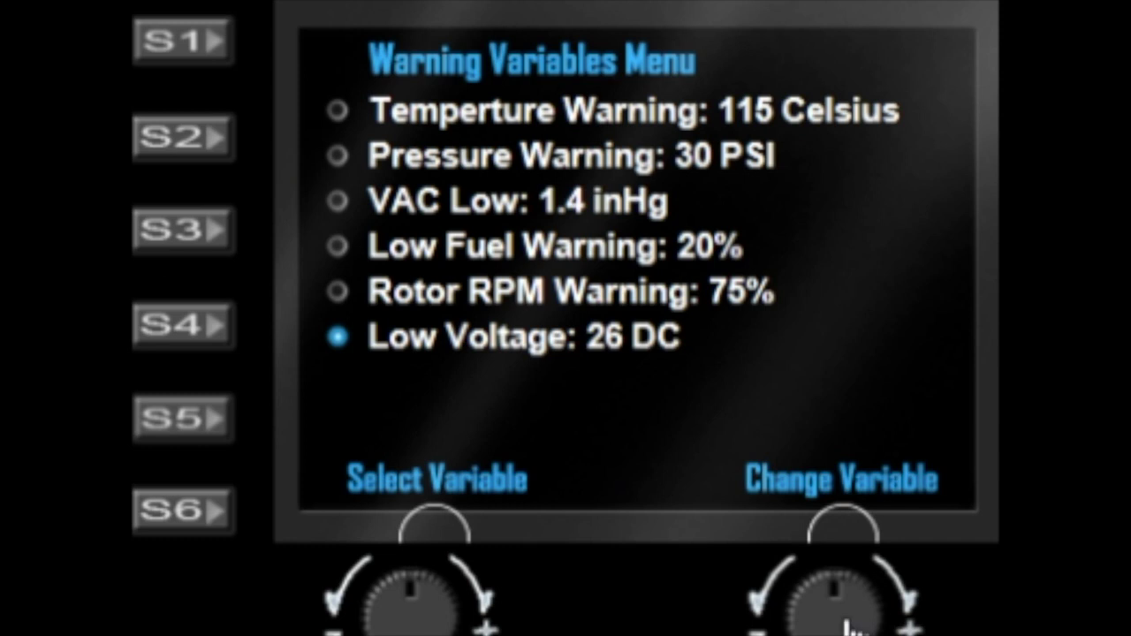
scroll(869, 627, "down", 2)
scroll(868, 627, "up", 8)
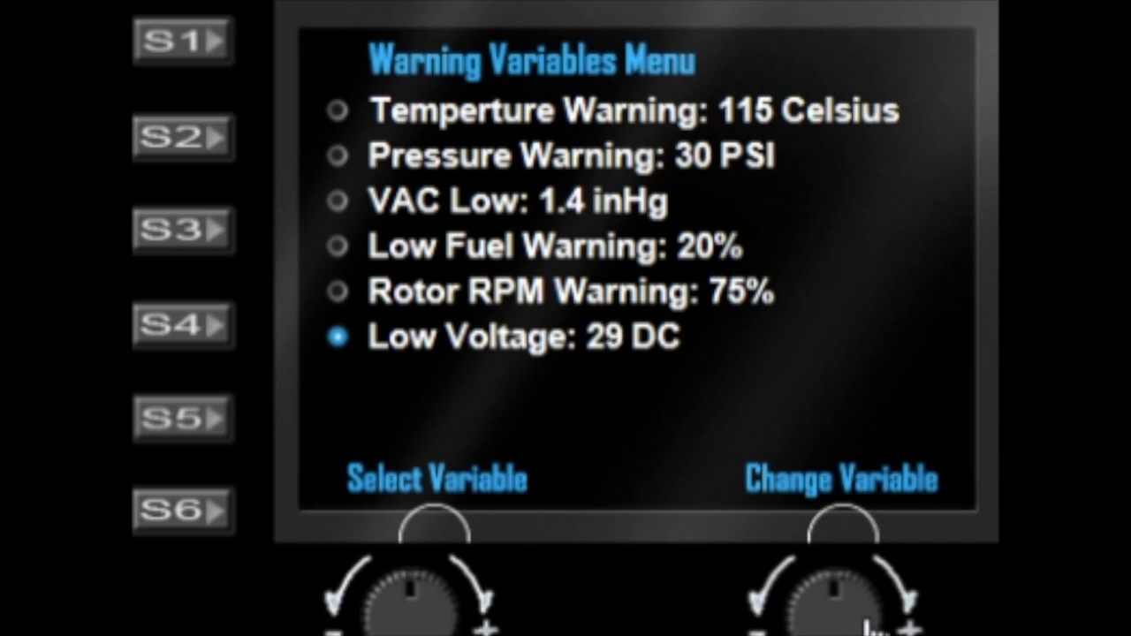
left_click(152, 44)
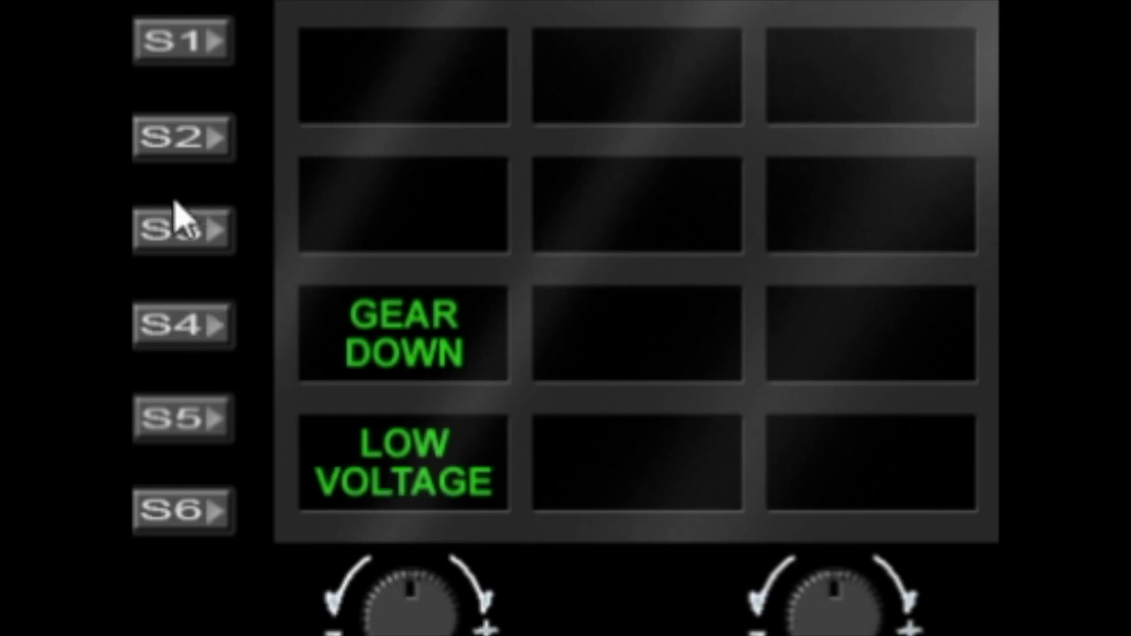
Step: Review the Low Voltage threshold and the programmed plates against the live annunciator display
left_click(161, 237)
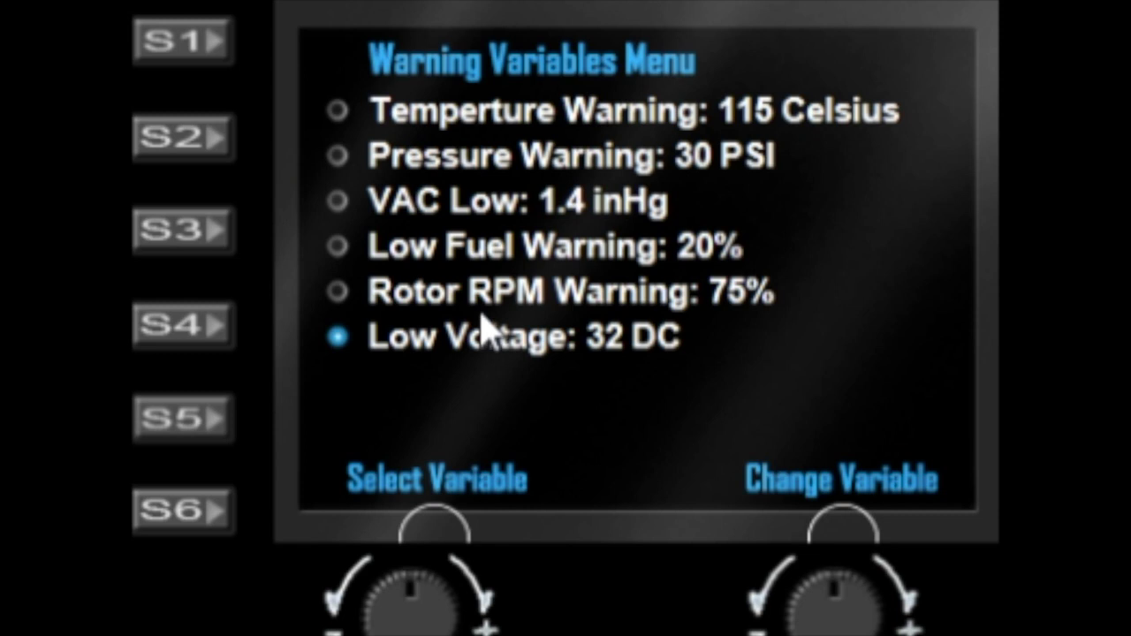
left_click(181, 48)
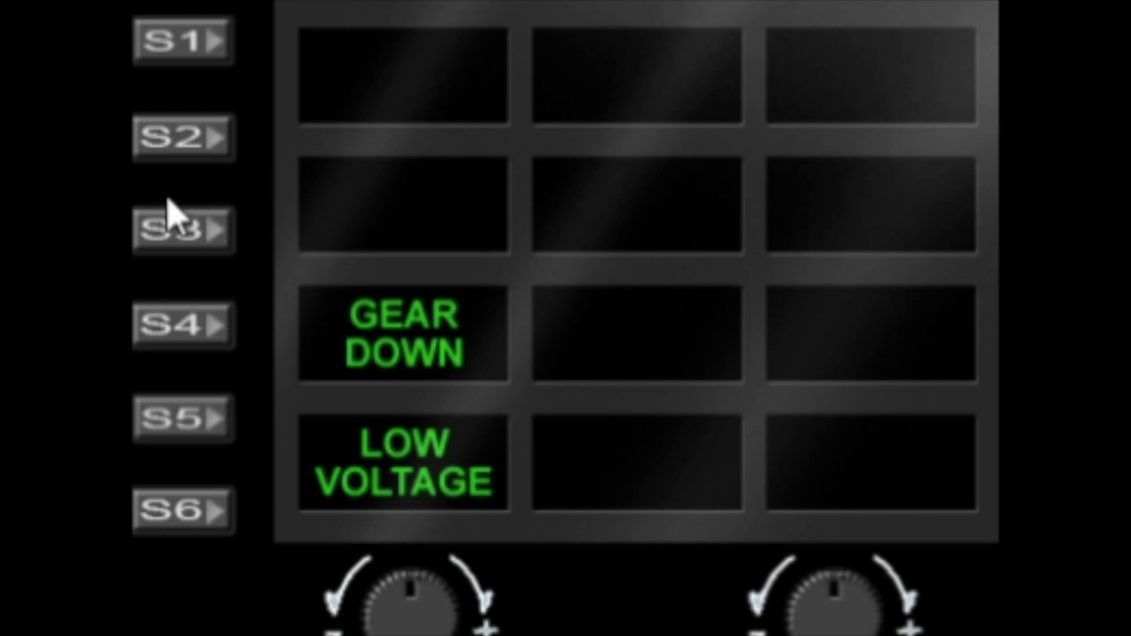
left_click(170, 153)
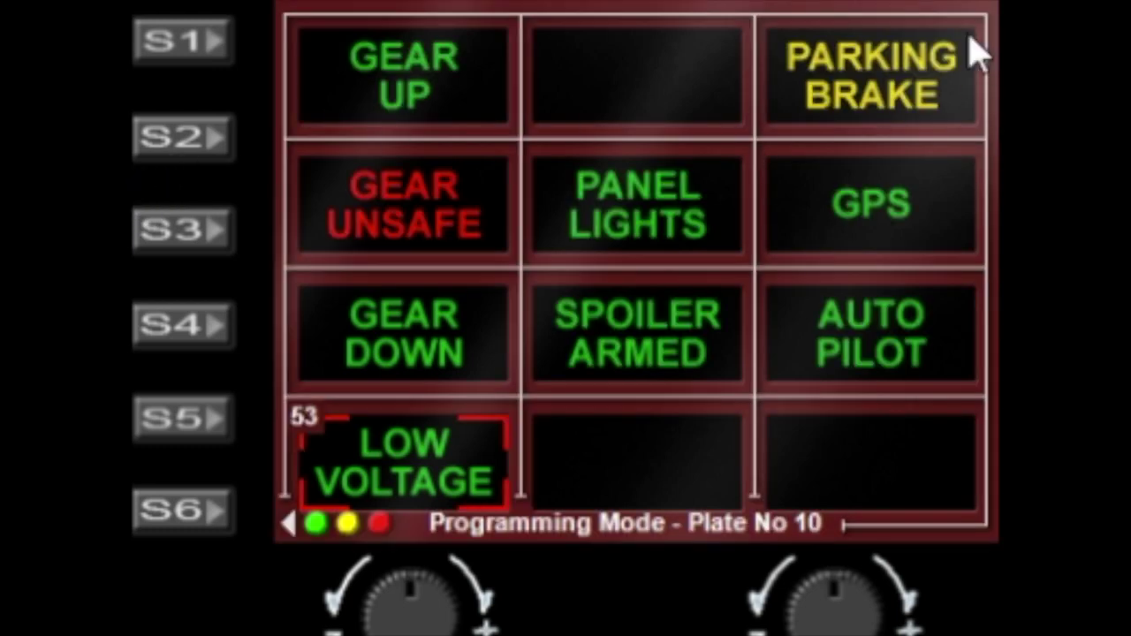
left_click(168, 42)
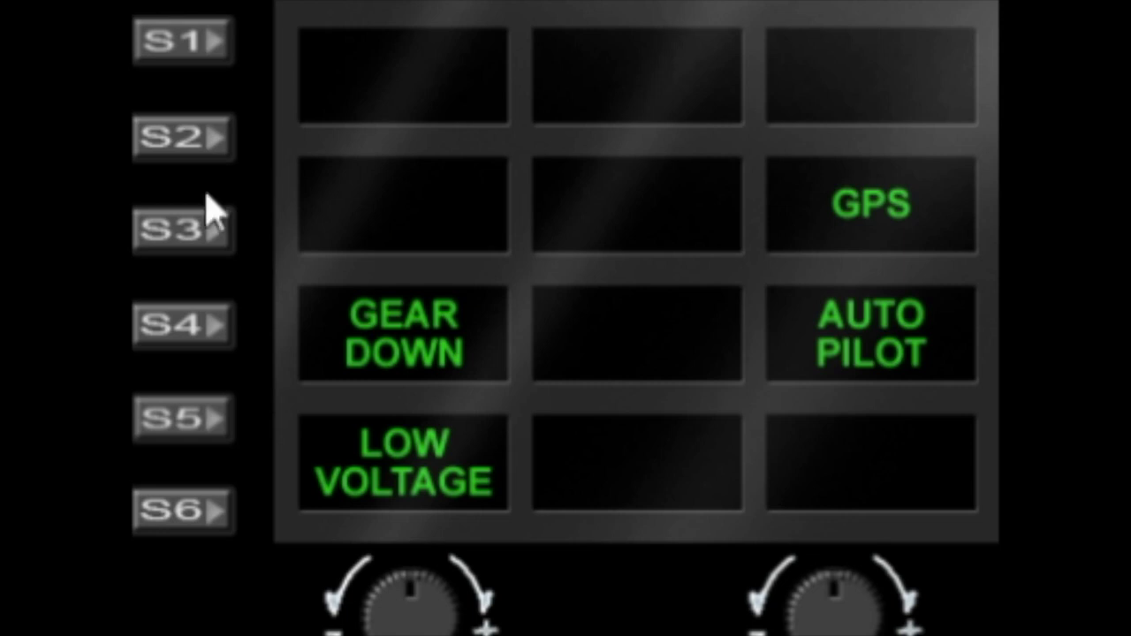
Step: Reopen plate programming, select plate 12 and assign it the BEACON LIGHTS legend, number 3
left_click(176, 142)
left_click(164, 158)
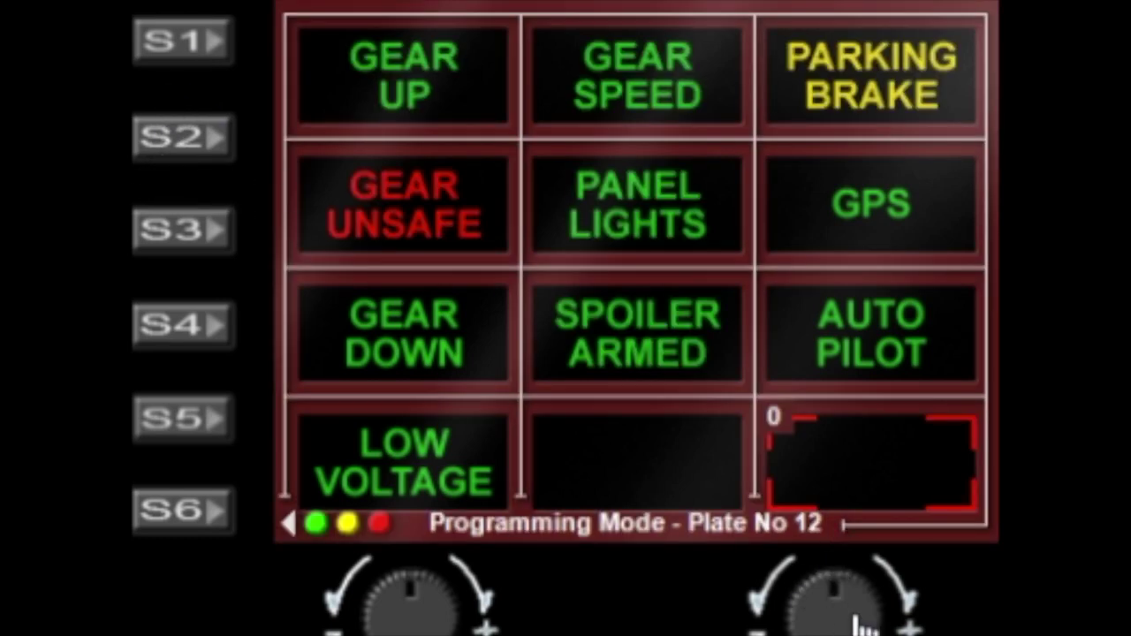
left_click(862, 624)
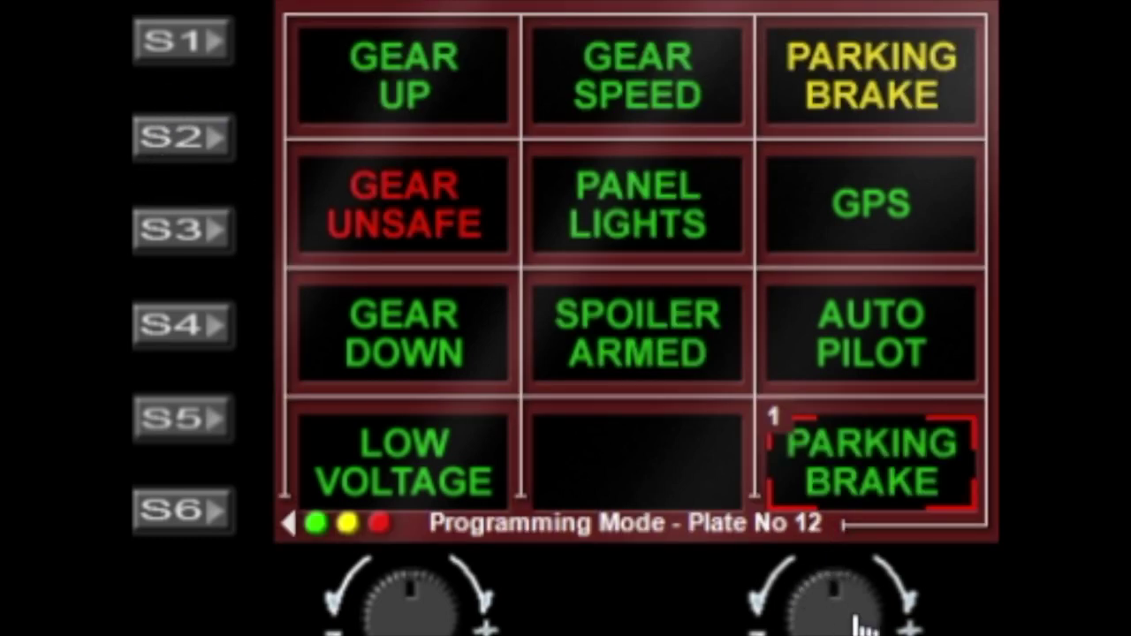
left_click(861, 624)
left_click(861, 623)
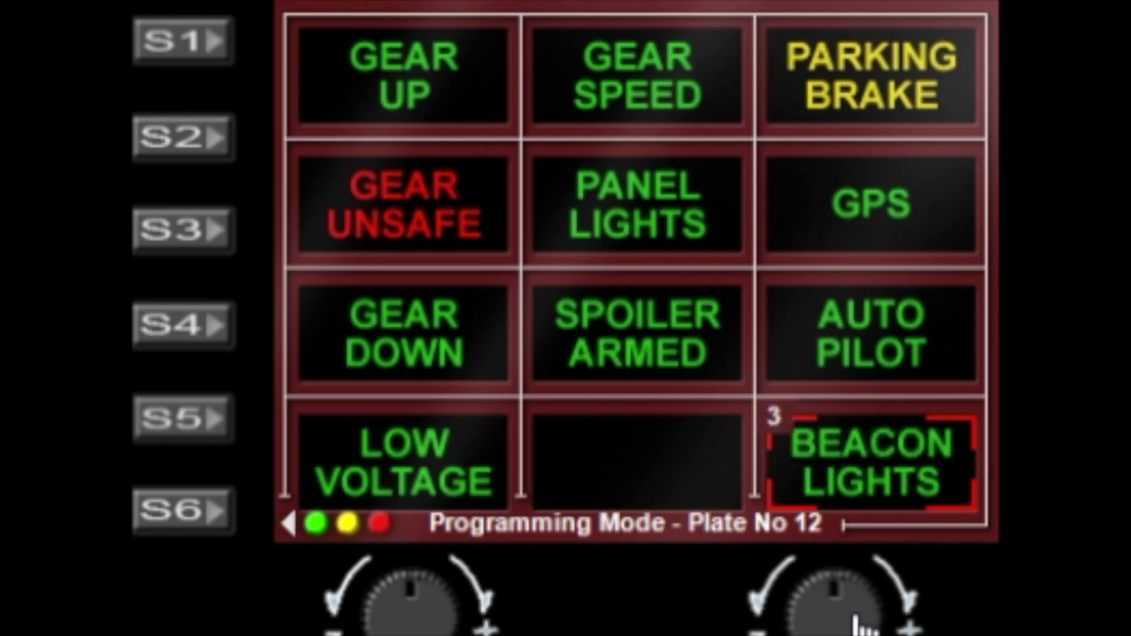
Step: Advance plate 12's legend through the aircraft light entries to LANDING LIGHTS, number 8
left_click(862, 624)
left_click(861, 623)
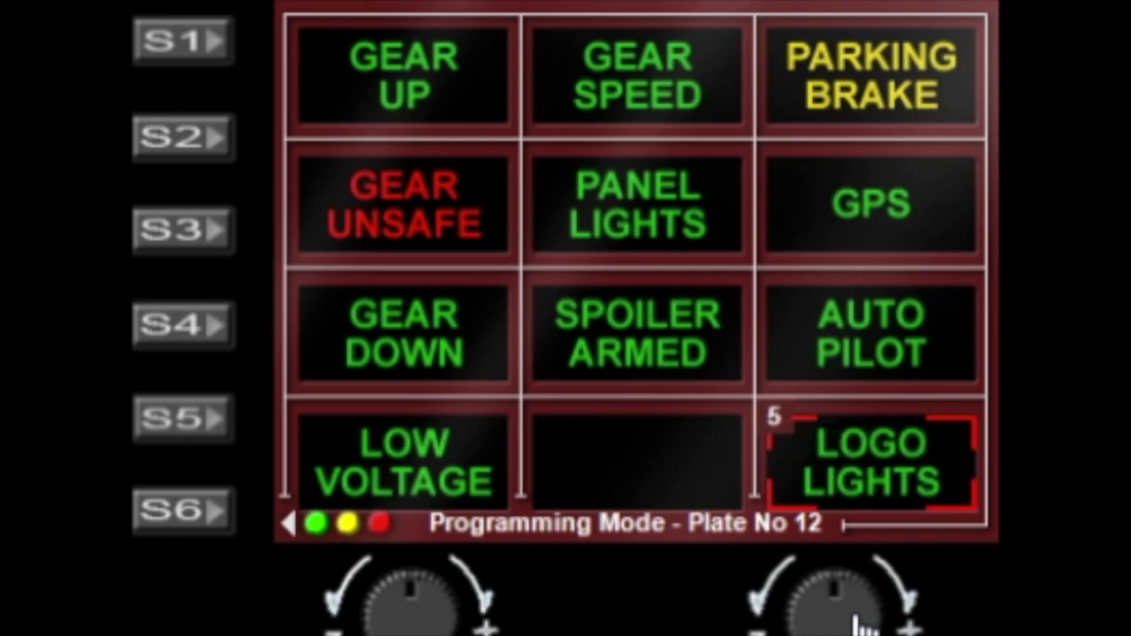
left_click(861, 624)
left_click(861, 624)
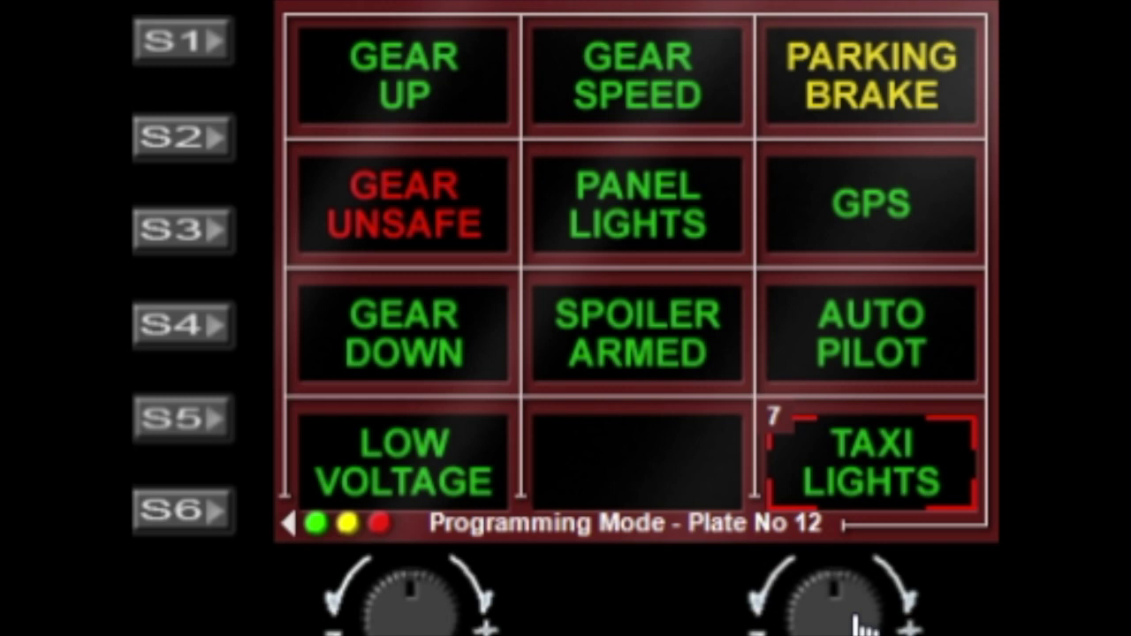
left_click(862, 624)
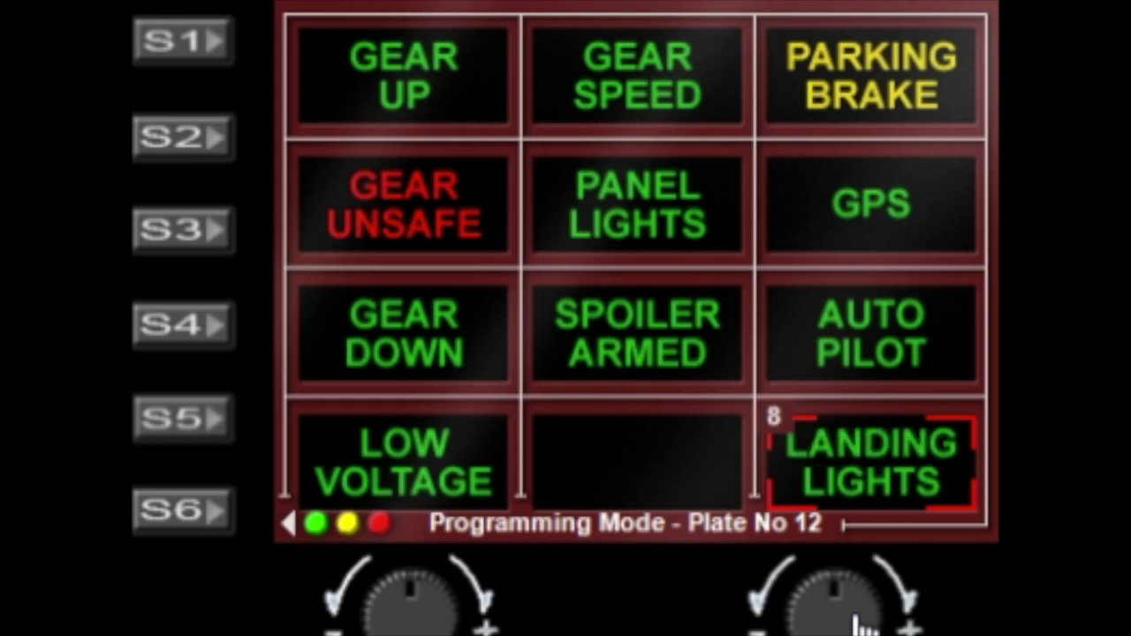
Step: Move plate 12's legend on through the COM and NAV radio entries to GPS, number 14
left_click(857, 621)
left_click(853, 632)
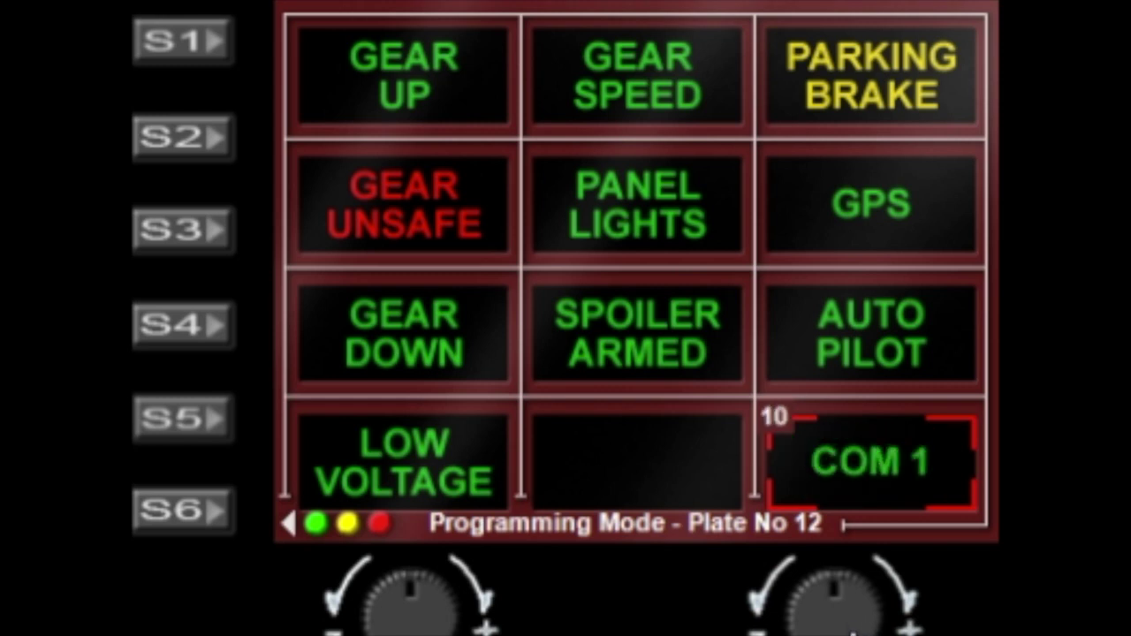
left_click(853, 633)
left_click(852, 632)
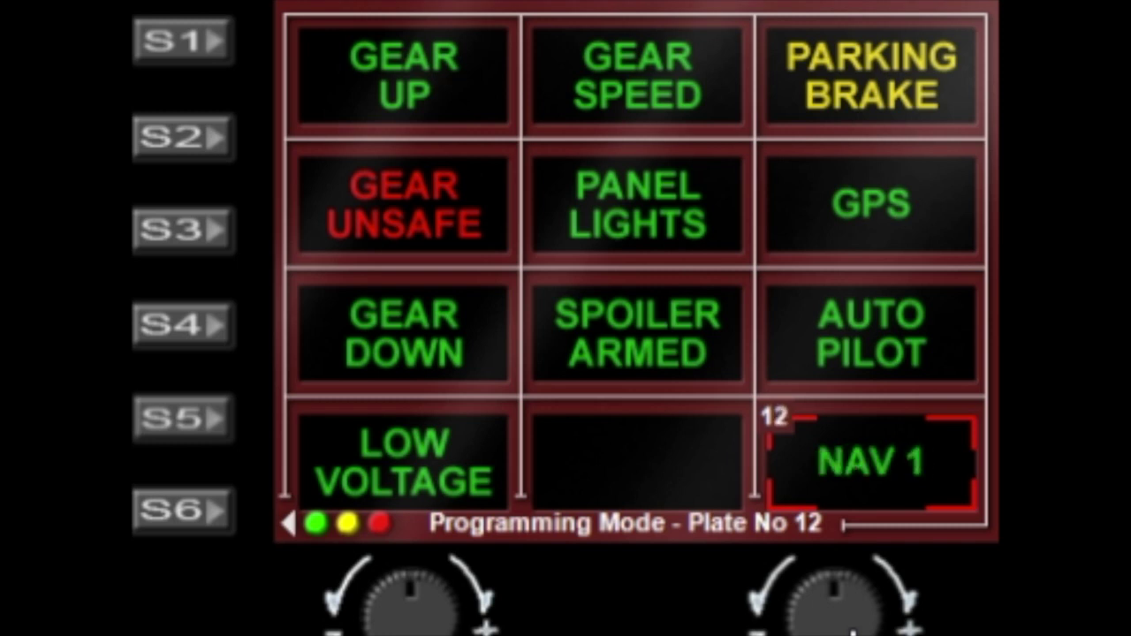
left_click(853, 632)
left_click(853, 632)
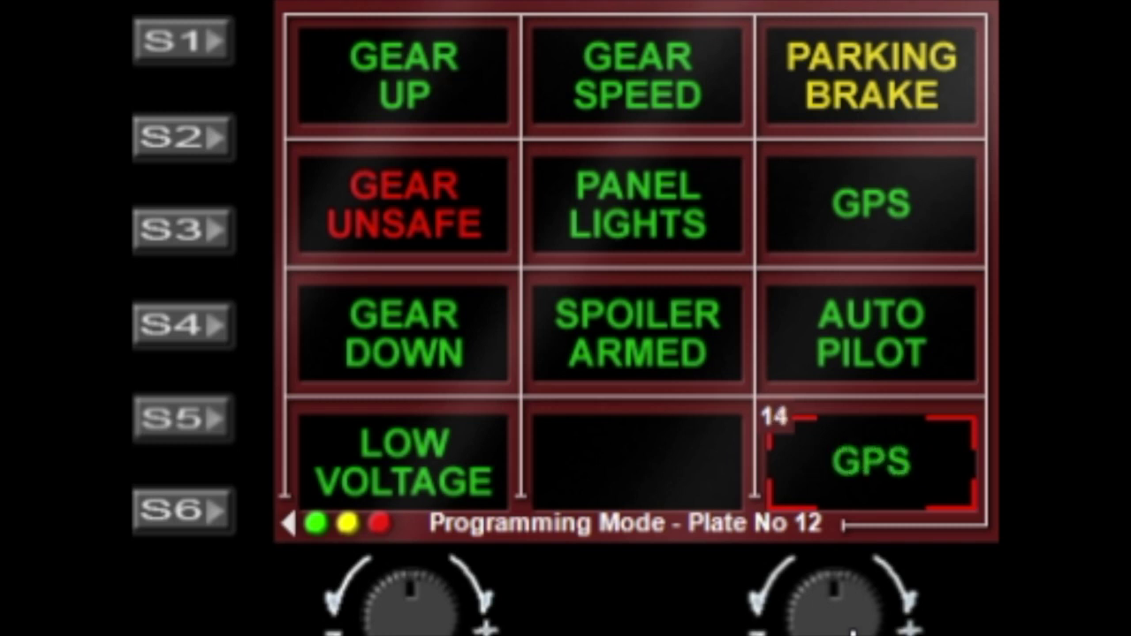
Step: Step plate 12's legend past NAV and FLIGHT DIRECTOR to MIDDLE MARKER, number 22
left_click(852, 632)
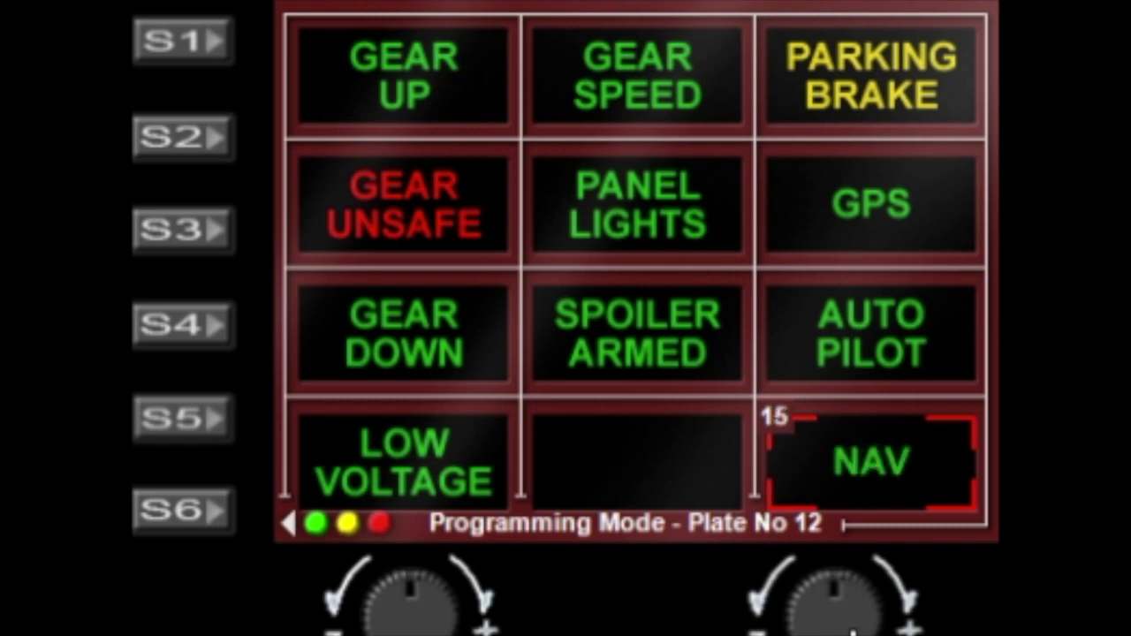
left_click(853, 632)
left_click(853, 632)
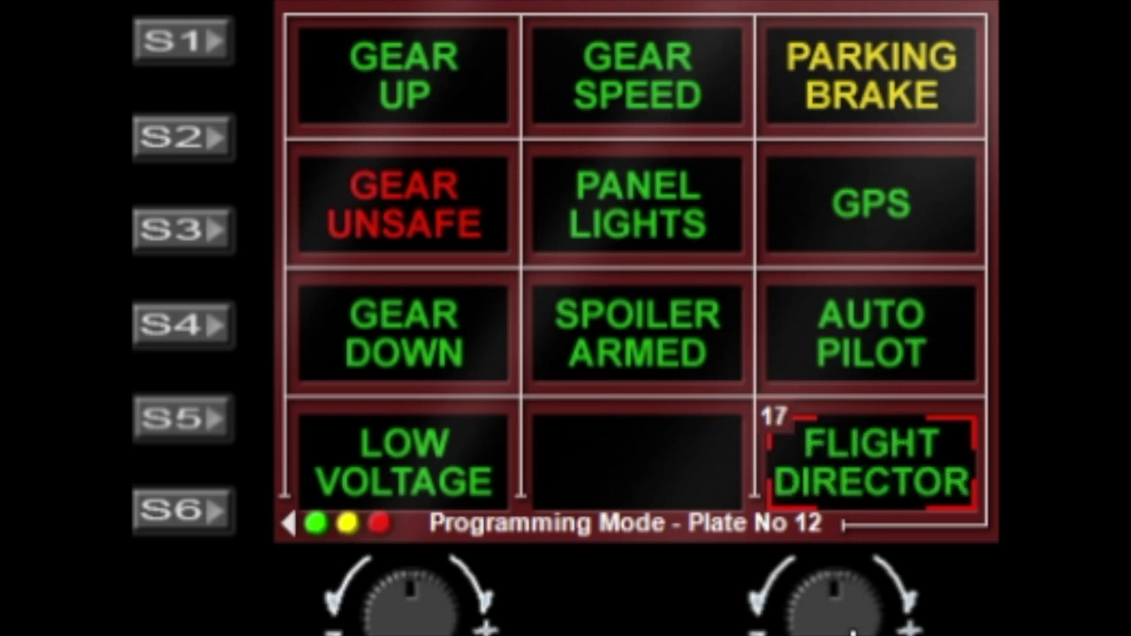
left_click(853, 632)
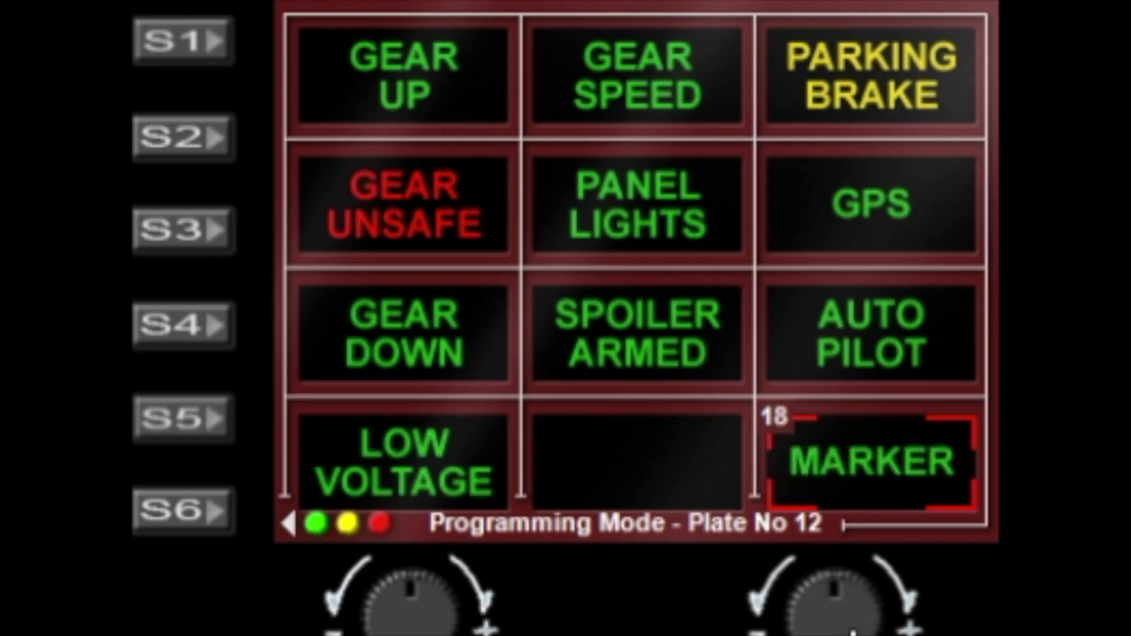
left_click(853, 632)
left_click(853, 632)
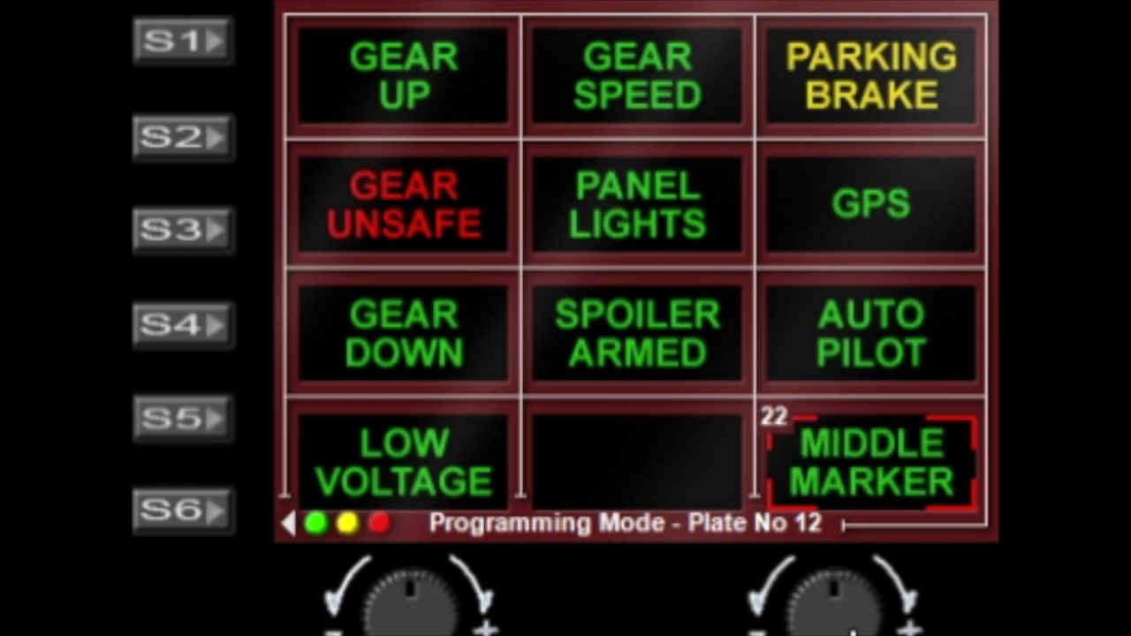
Step: Advance plate 12's legend through the landing gear entries to GEAR UP, number 26
left_click(852, 631)
left_click(853, 632)
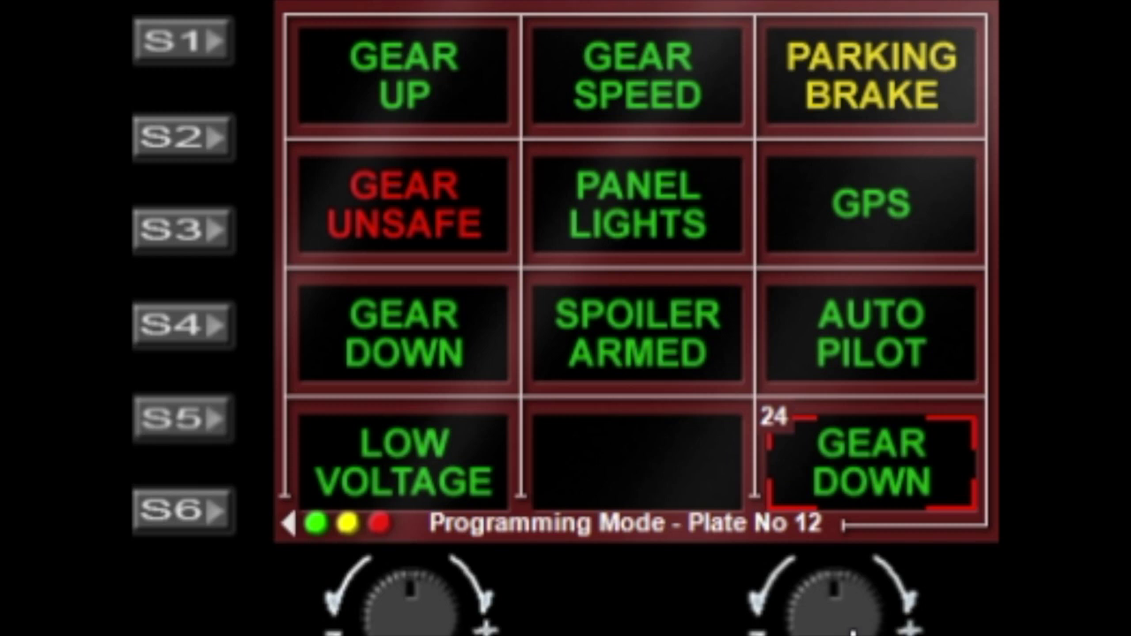
left_click(853, 632)
left_click(853, 632)
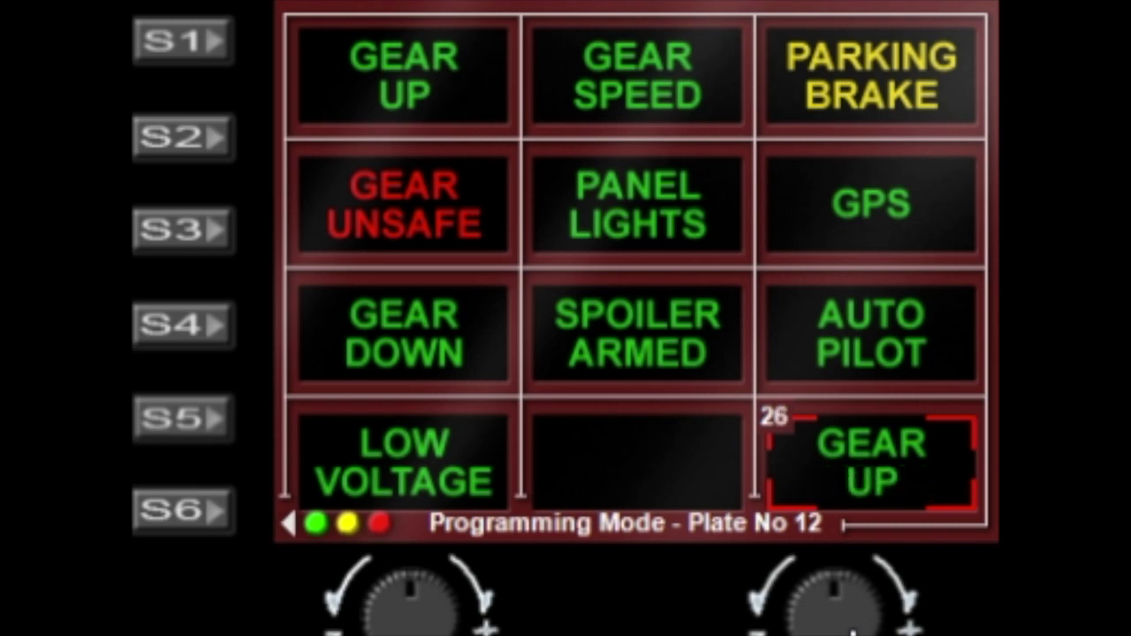
Step: Cycle plate 12's legend through the engine fire warnings to LOW VAC, number 33
left_click(853, 632)
left_click(853, 632)
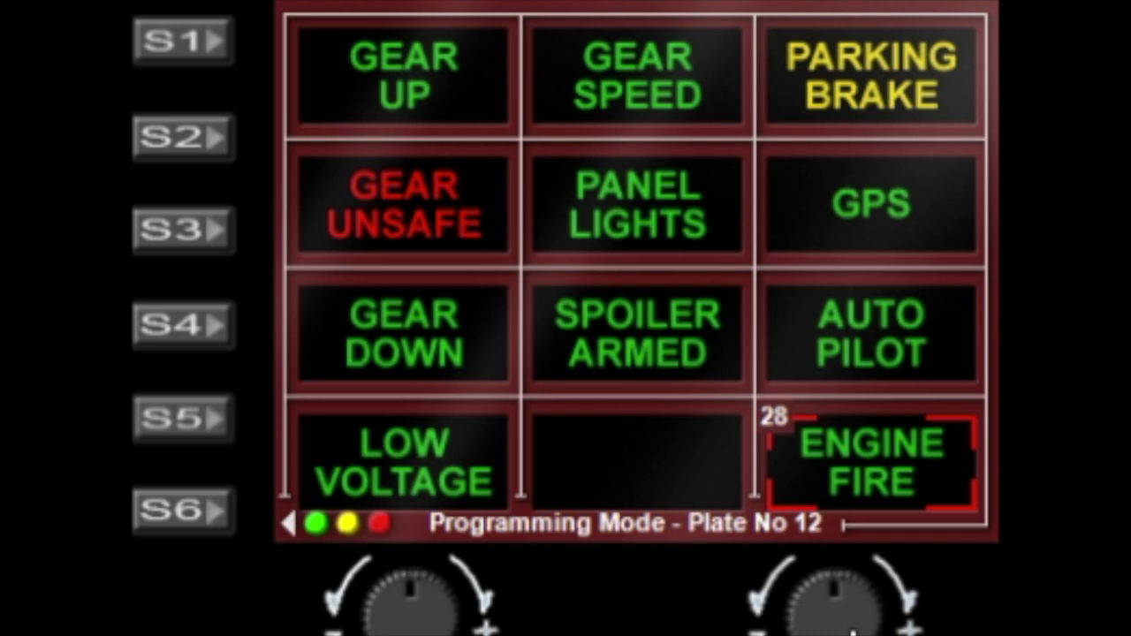
left_click(852, 632)
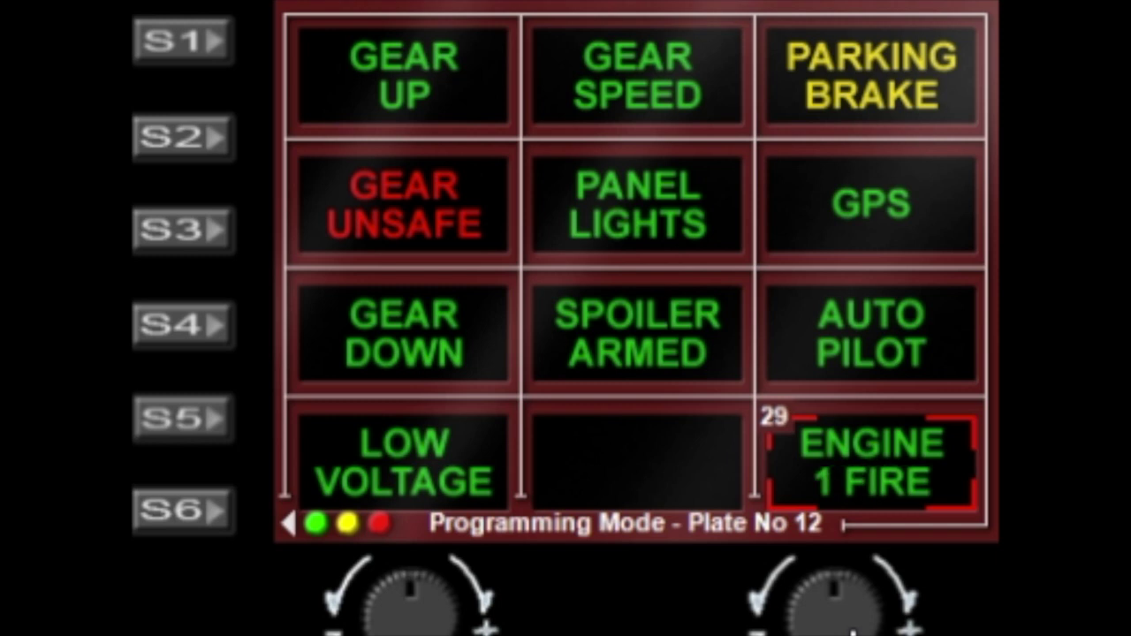
left_click(853, 632)
left_click(853, 632)
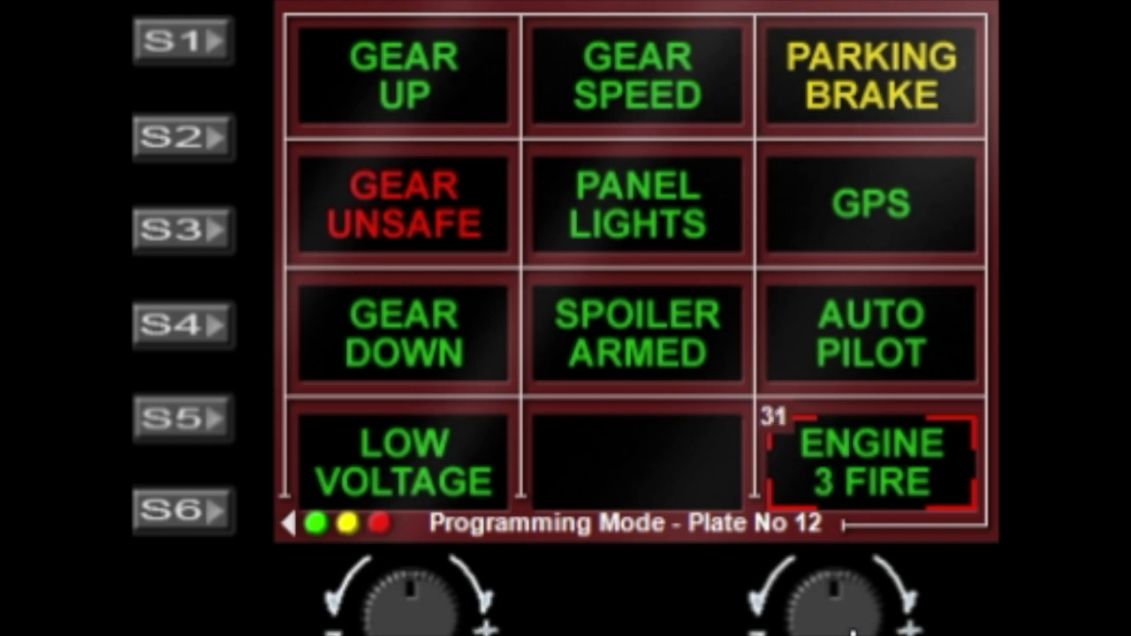
left_click(853, 632)
left_click(852, 632)
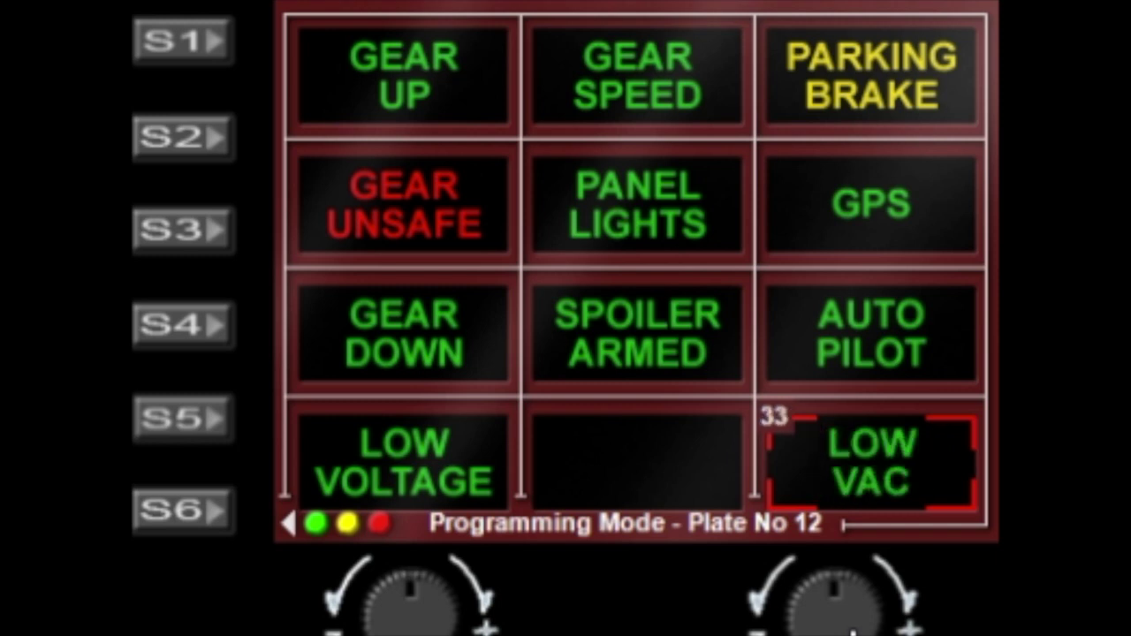
Step: Advance plate 12's legend through the oil pressure entries to ENG 1 OIL TEMP, number 40
left_click(853, 632)
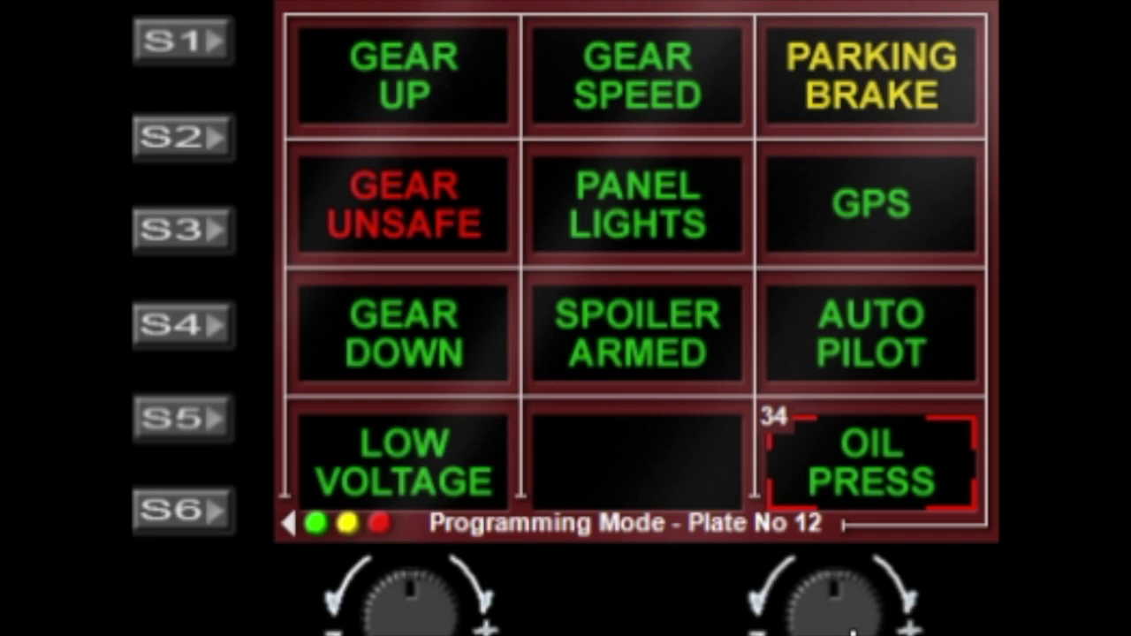
left_click(853, 632)
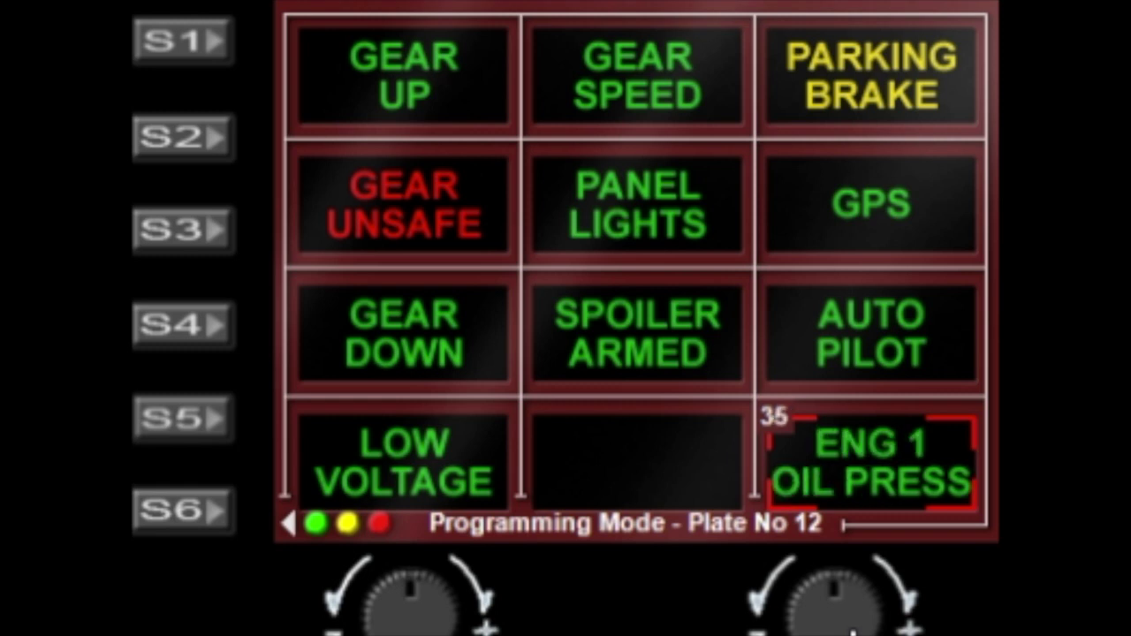
left_click(853, 632)
left_click(853, 632)
left_click(853, 632)
left_click(853, 632)
left_click(852, 631)
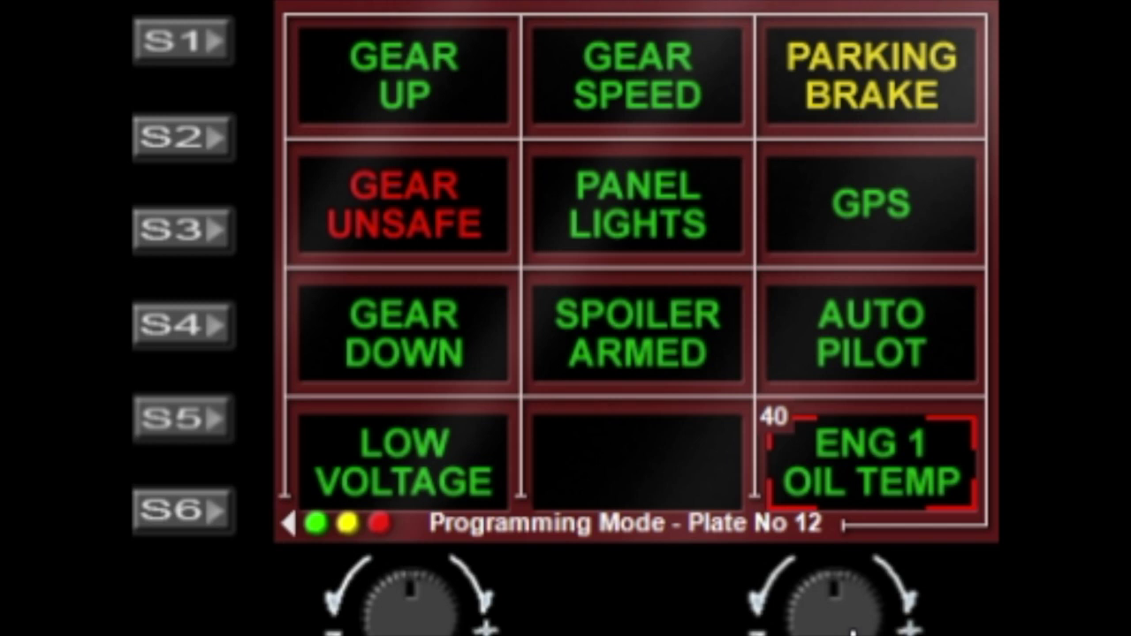
Step: Move plate 12's legend forward from the oil temperature entries to DOOR, number 46
right_click(853, 632)
left_click(853, 632)
left_click(852, 632)
left_click(853, 632)
left_click(853, 632)
left_click(853, 632)
left_click(852, 632)
left_click(853, 631)
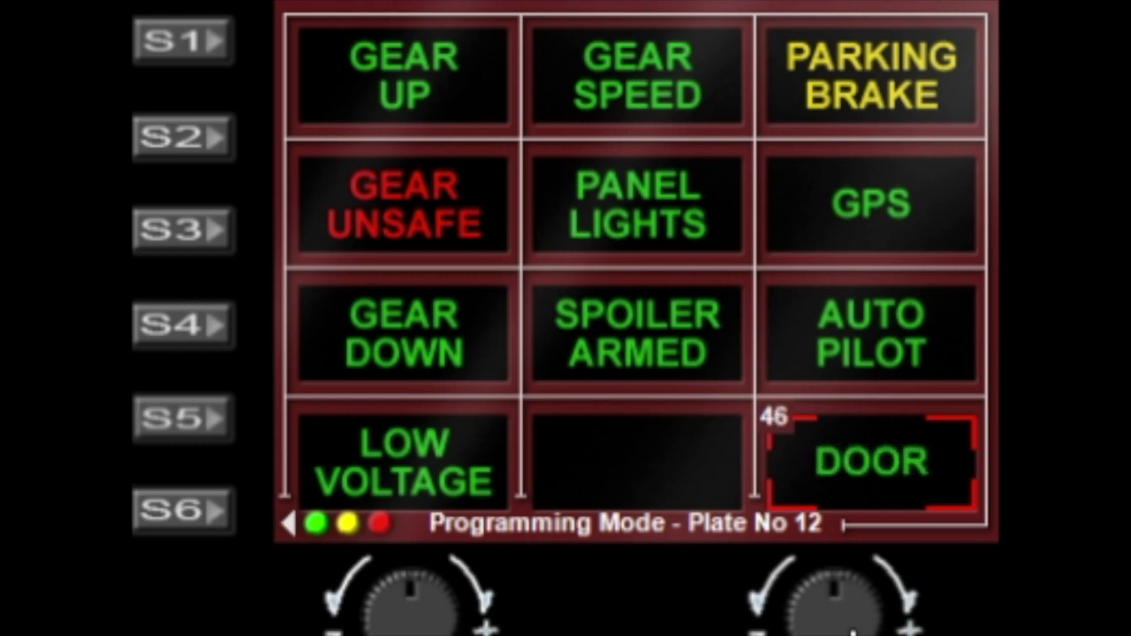
Step: Step plate 12's legend through ROTOR LOW RPM, PITOT HEAT and FLAPS to HOOK, number 50
left_click(852, 632)
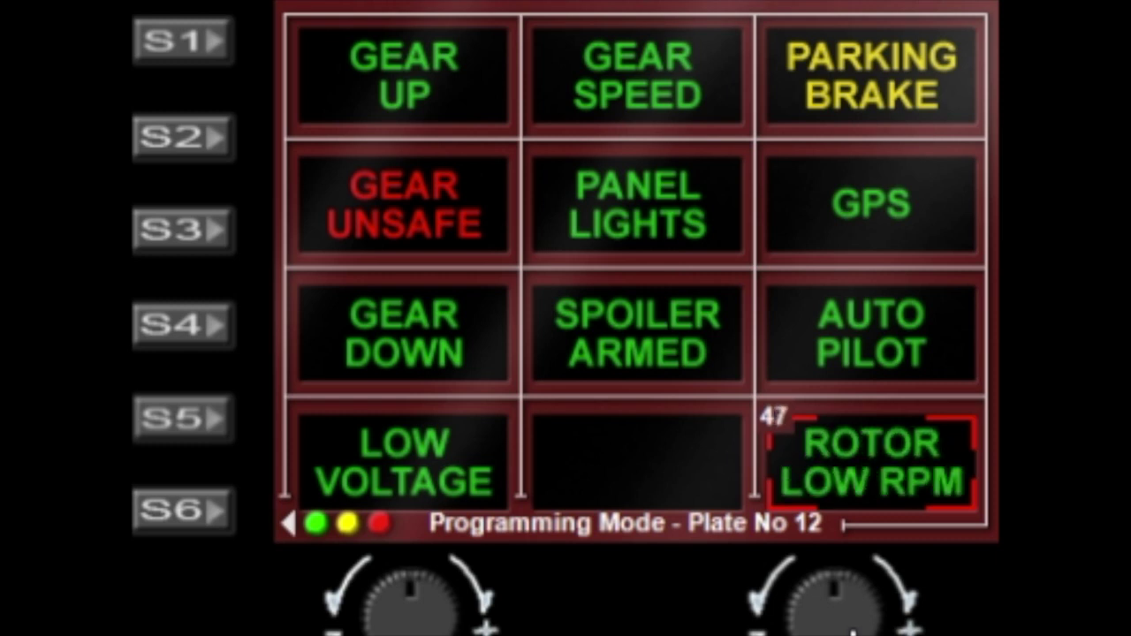
left_click(852, 631)
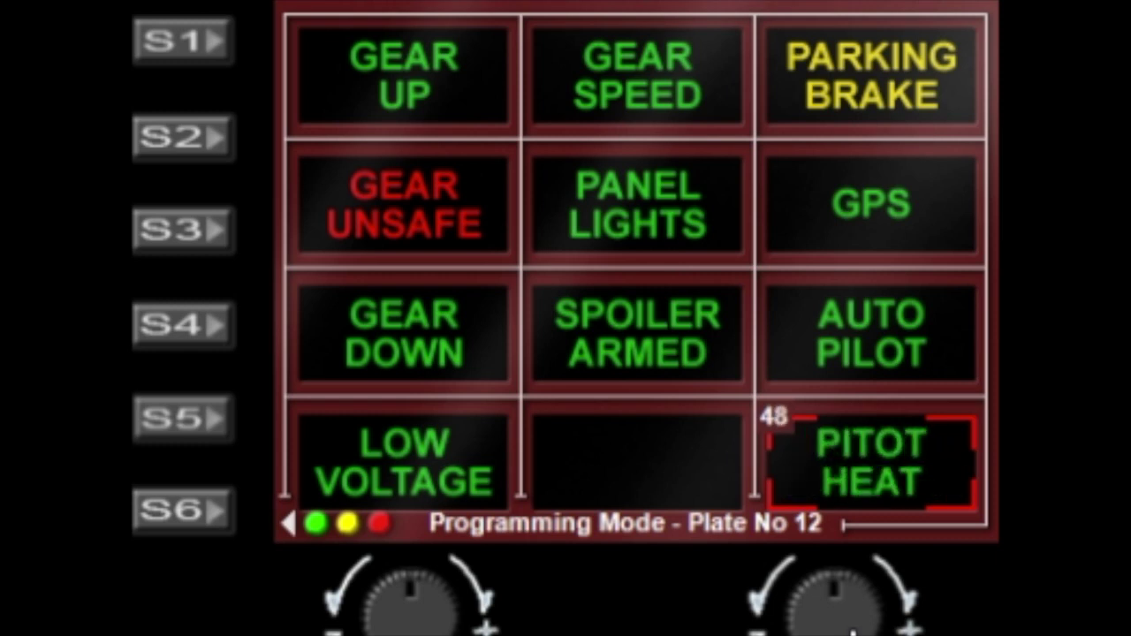
left_click(853, 632)
left_click(853, 632)
right_click(853, 632)
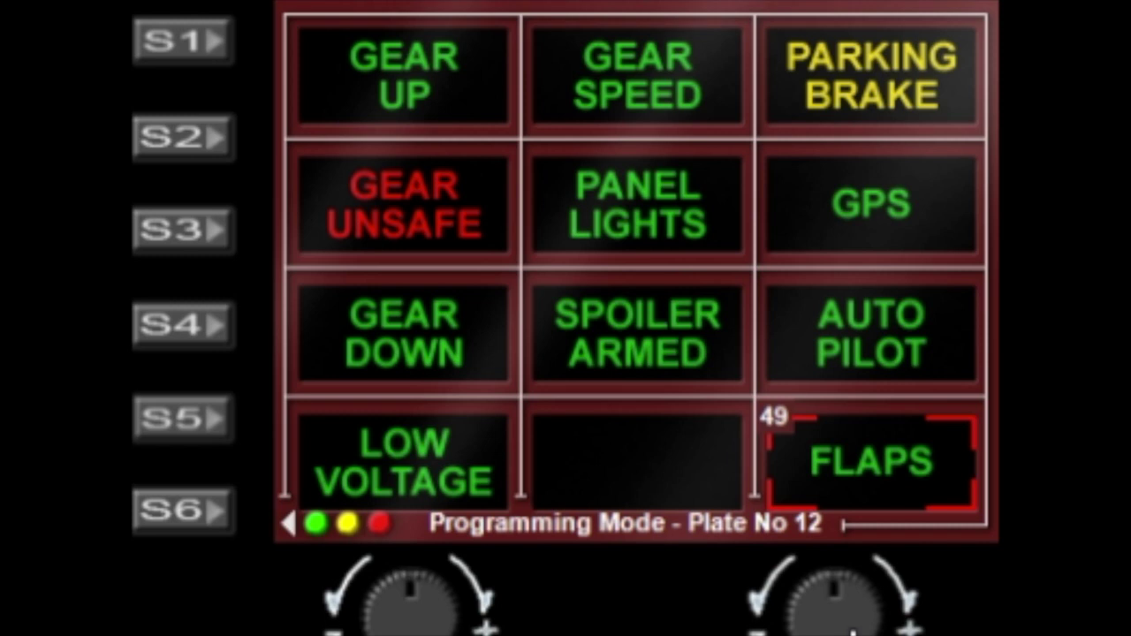
left_click(853, 632)
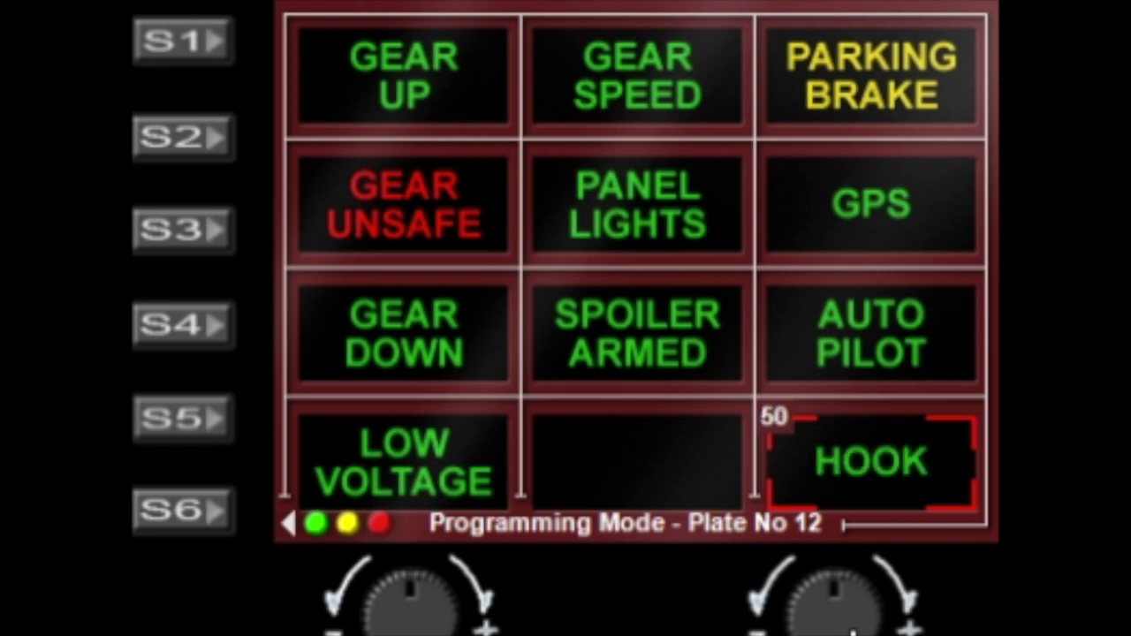
Step: Advance plate 12's legend through the spoiler entries to OVER SPEED, number 54
scroll(853, 632, "up", 2)
scroll(852, 632, "down", 1)
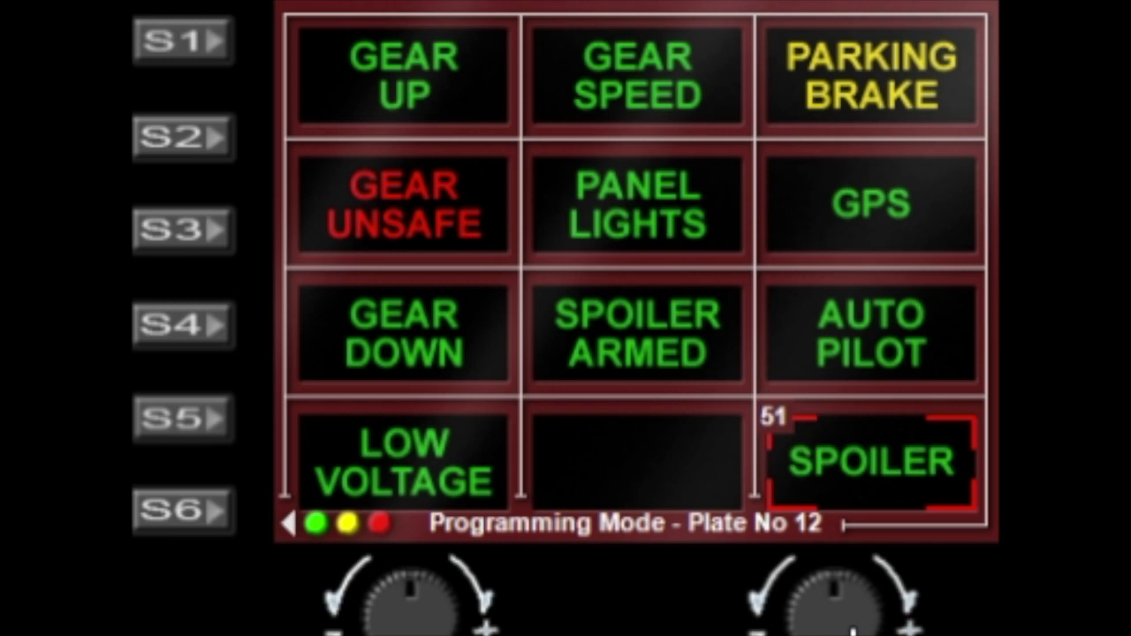
scroll(852, 631, "up", 1)
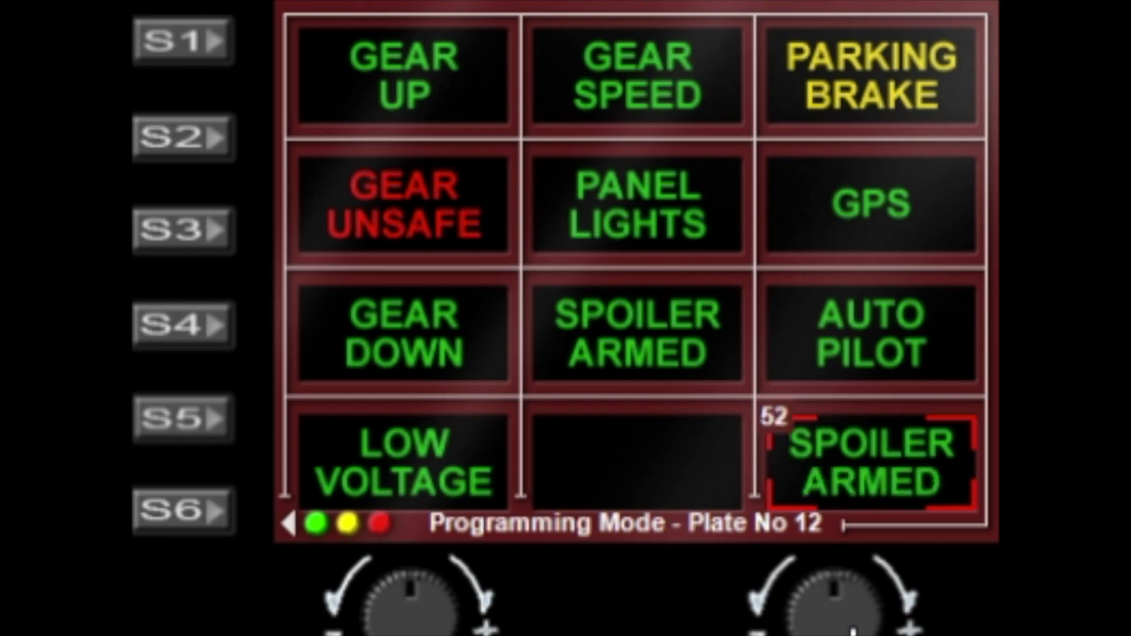
scroll(853, 631, "up", 1)
scroll(853, 630, "up", 1)
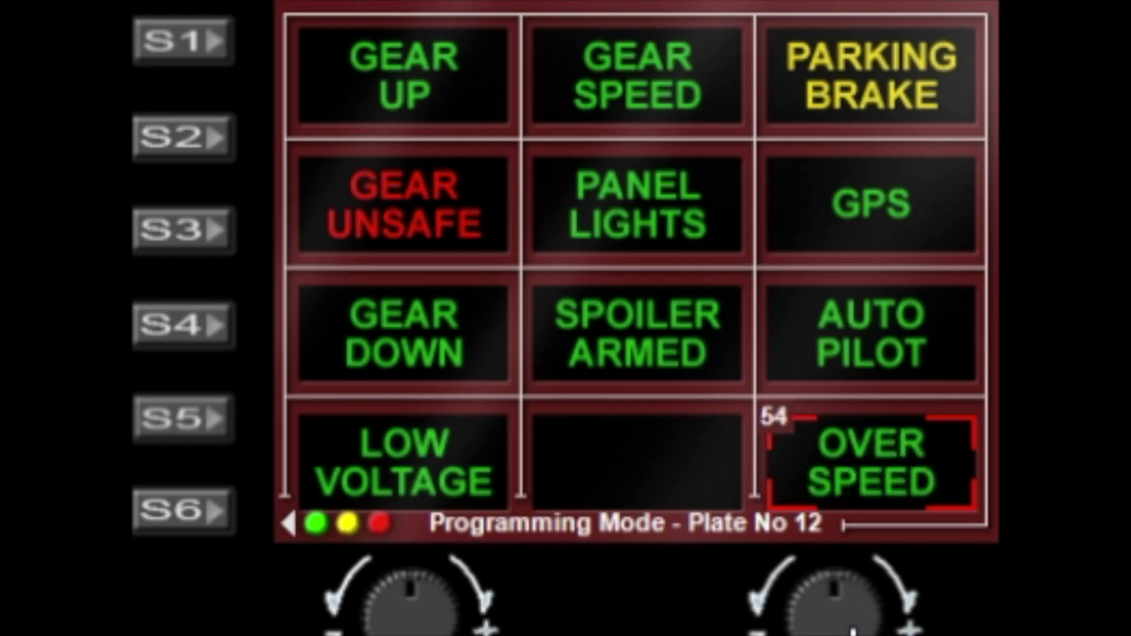
Step: Assign plate 12 the SLEW ACTIVE legend, number 59, and return to the live annunciator display
scroll(853, 631, "up", 1)
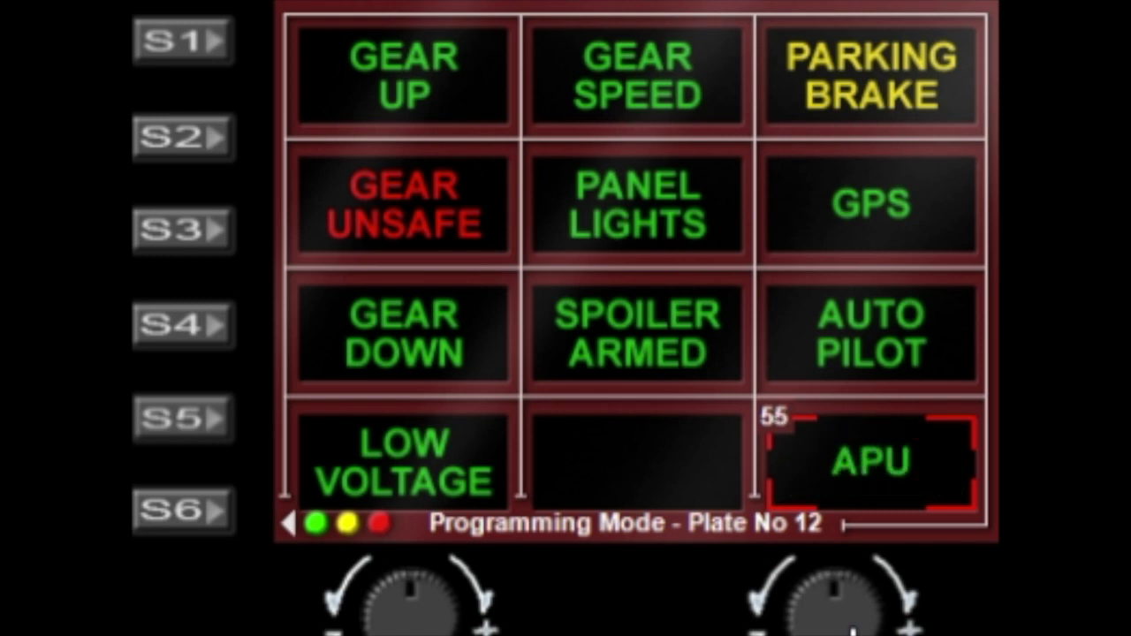
scroll(853, 631, "up", 1)
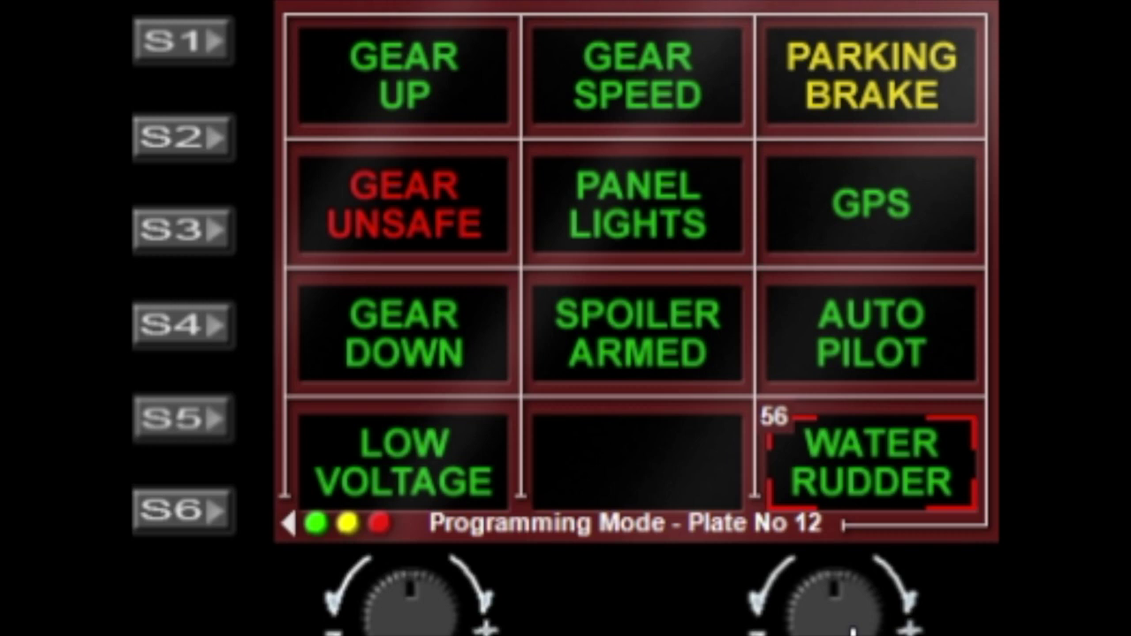
scroll(853, 631, "up", 1)
scroll(853, 631, "up", 1)
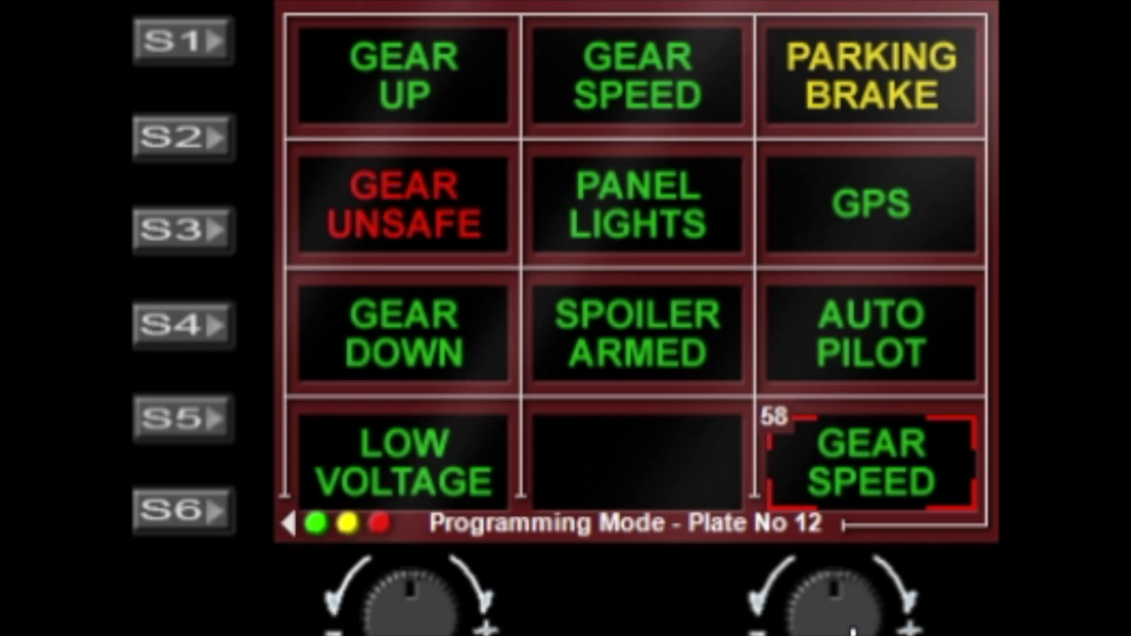
scroll(852, 631, "up", 1)
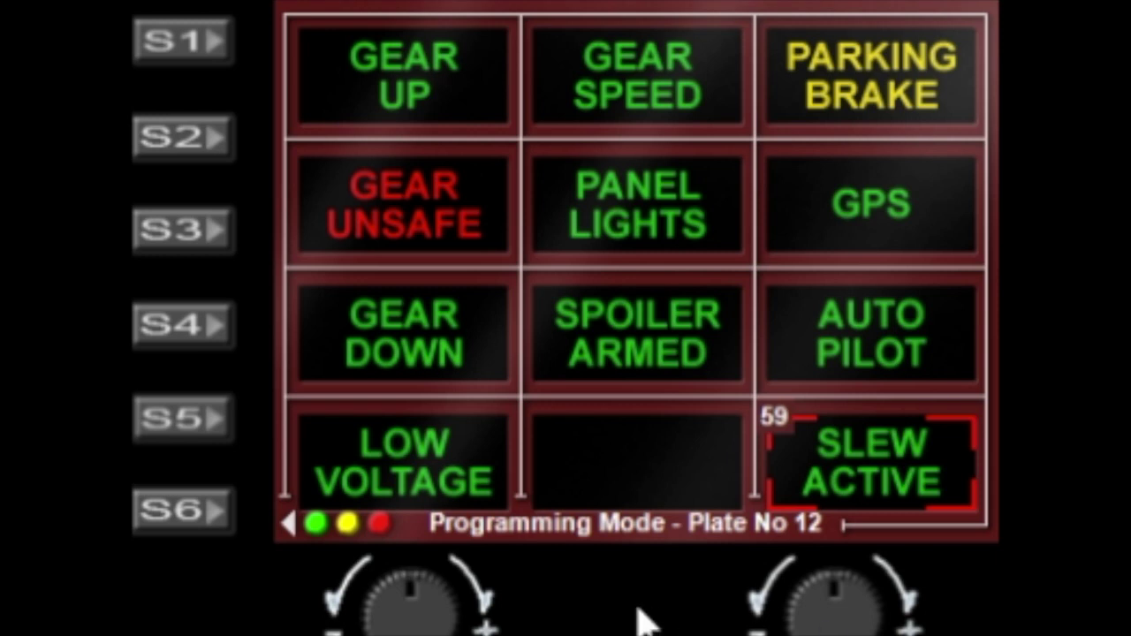
left_click(179, 53)
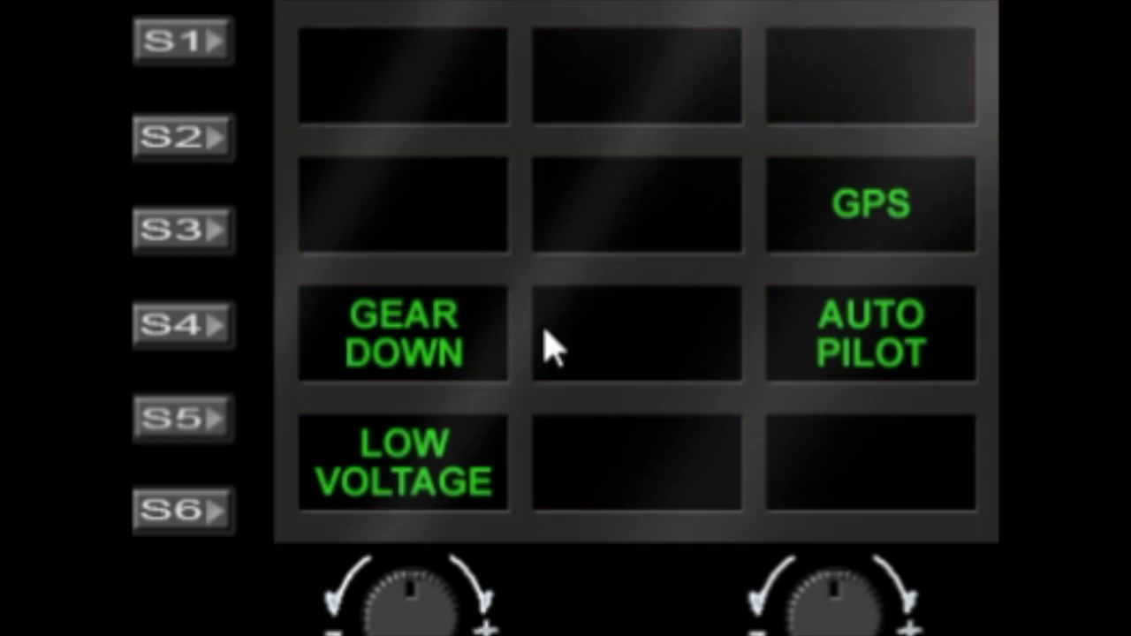